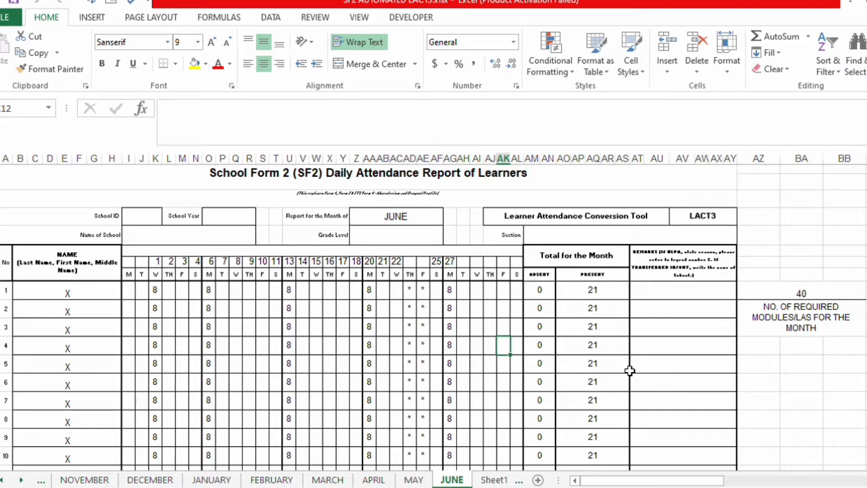
- Inspect learner 1's name, the required modules count of 40 and the attendance entries of 8
{"action": "left_click", "coordinate": [102, 345]}
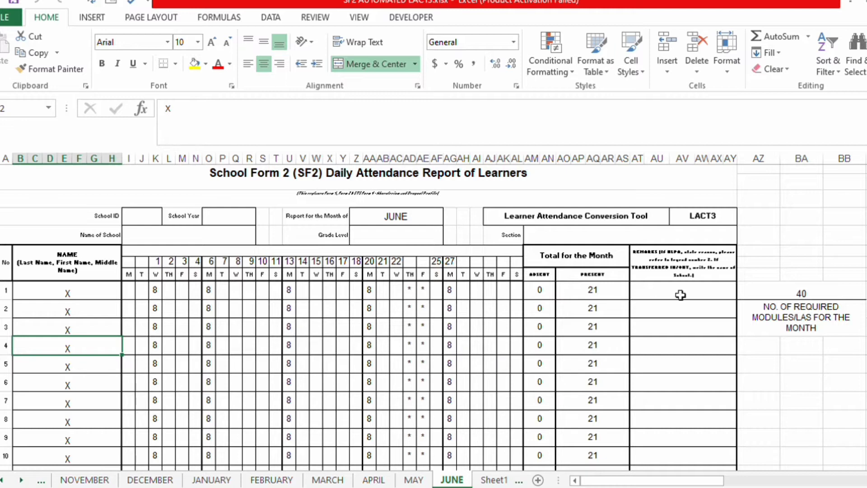
{"action": "left_click", "coordinate": [821, 293]}
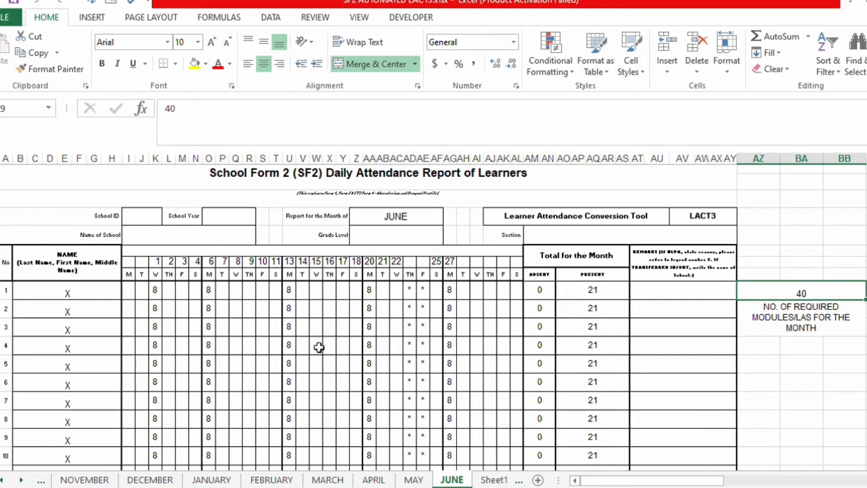
{"action": "left_click", "coordinate": [810, 325]}
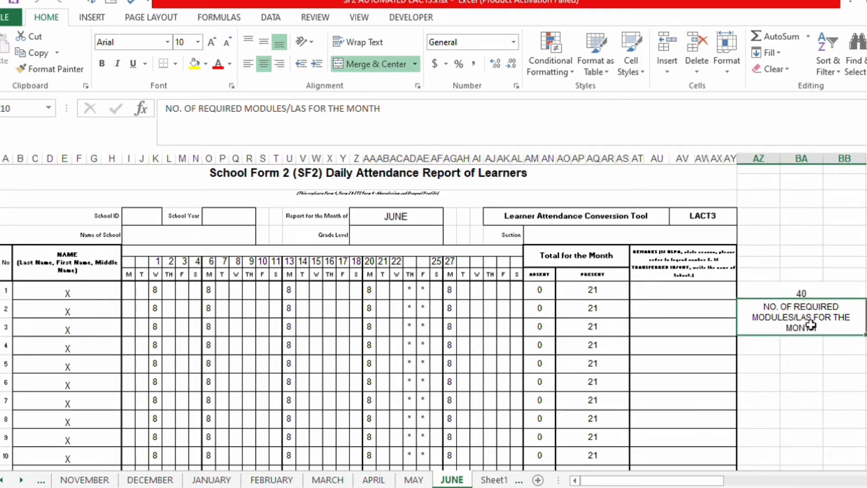
{"action": "left_click", "coordinate": [795, 295]}
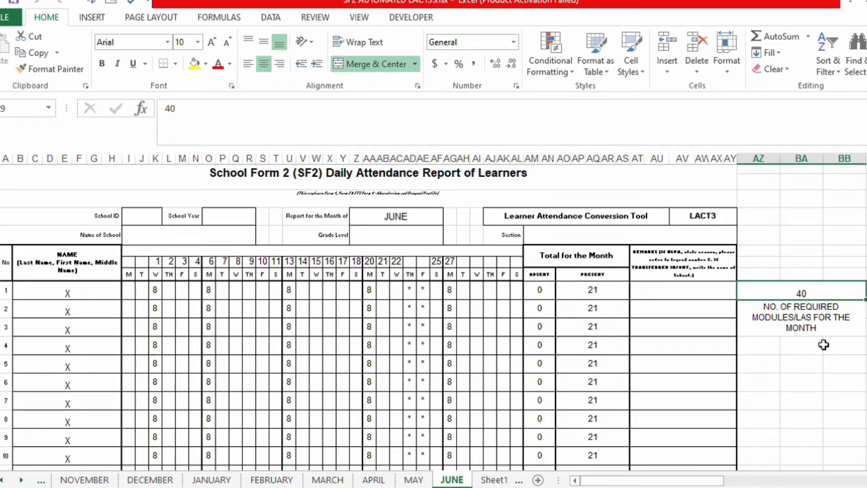
{"action": "left_click", "coordinate": [158, 298]}
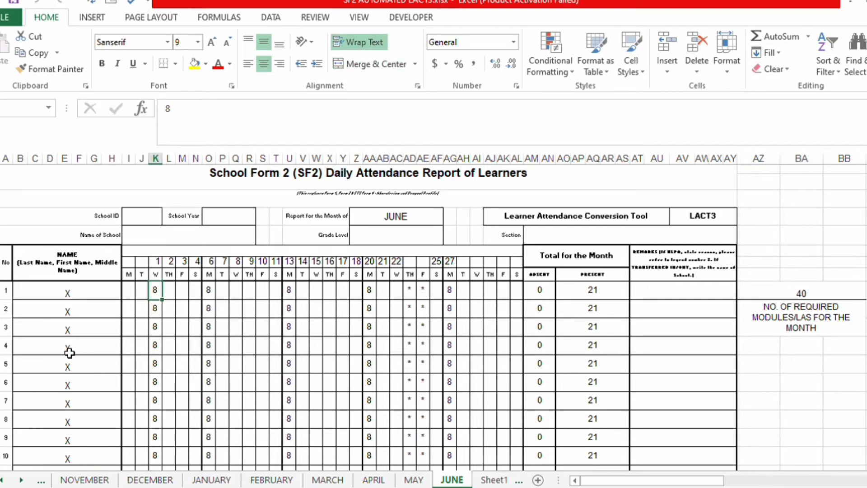
{"action": "key", "text": "Left"}
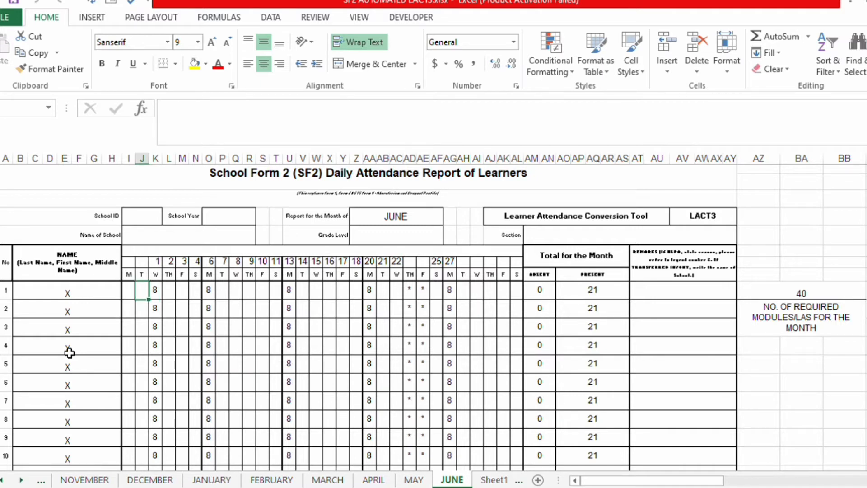
{"action": "key", "text": "Right"}
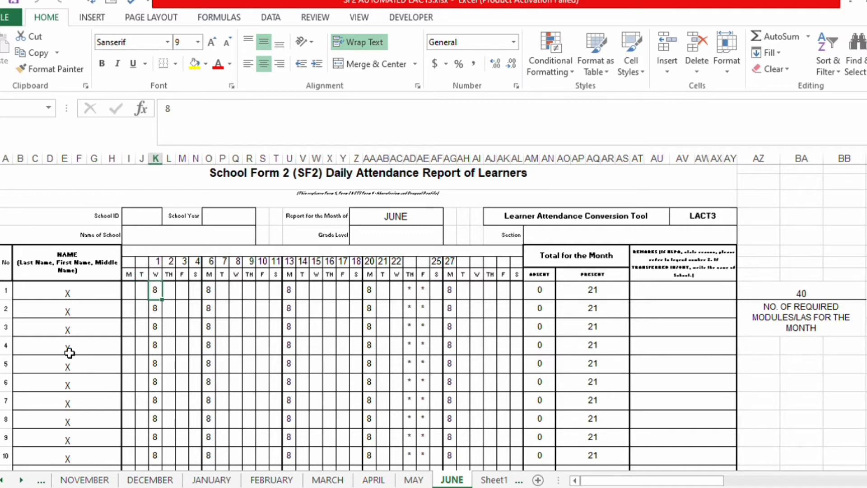
{"action": "key", "text": "Right"}
{"action": "key", "text": "Right"}
{"action": "key", "text": "Right"}
{"action": "key", "text": "Right"}
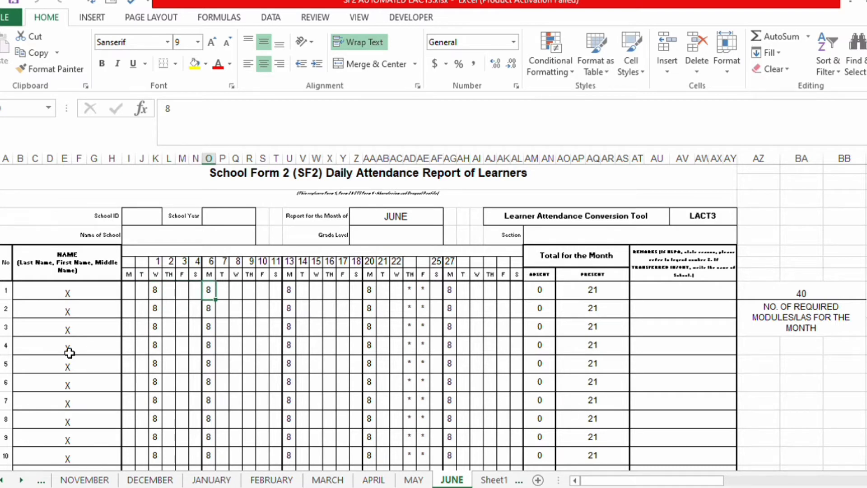
{"action": "key", "text": "Down"}
{"action": "key", "text": "Down"}
{"action": "key", "text": "Down"}
{"action": "key", "text": "Down"}
{"action": "key", "text": "Down"}
{"action": "key", "text": "Down"}
{"action": "key", "text": "Down"}
{"action": "key", "text": "Down"}
{"action": "key", "text": "Down"}
{"action": "key", "text": "Down"}
{"action": "key", "text": "Down"}
{"action": "key", "text": "Down"}
{"action": "key", "text": "Down"}
{"action": "key", "text": "Down"}
{"action": "key", "text": "Down"}
{"action": "key", "text": "Down"}
{"action": "key", "text": "Down"}
{"action": "key", "text": "Down"}
{"action": "key", "text": "Down"}
{"action": "key", "text": "Down"}
{"action": "key", "text": "Down"}
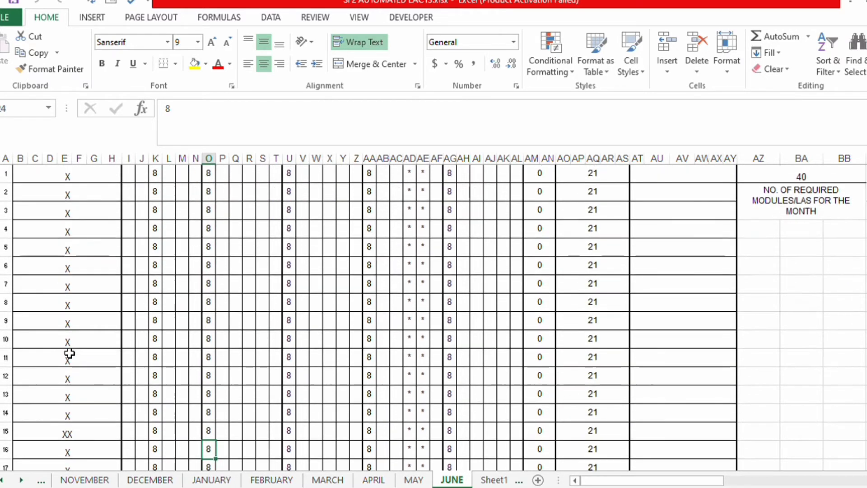
{"action": "key", "text": "Down"}
{"action": "key", "text": "Down"}
{"action": "key", "text": "Down"}
{"action": "key", "text": "Down"}
{"action": "key", "text": "Down"}
{"action": "key", "text": "Down"}
{"action": "key", "text": "Down"}
{"action": "key", "text": "Down"}
{"action": "key", "text": "Down"}
{"action": "key", "text": "Down"}
{"action": "key", "text": "Down"}
{"action": "key", "text": "Down"}
{"action": "key", "text": "Down"}
{"action": "key", "text": "Down"}
{"action": "key", "text": "Down"}
{"action": "key", "text": "Down"}
{"action": "key", "text": "Down"}
{"action": "key", "text": "Down"}
{"action": "key", "text": "Down"}
{"action": "key", "text": "Down"}
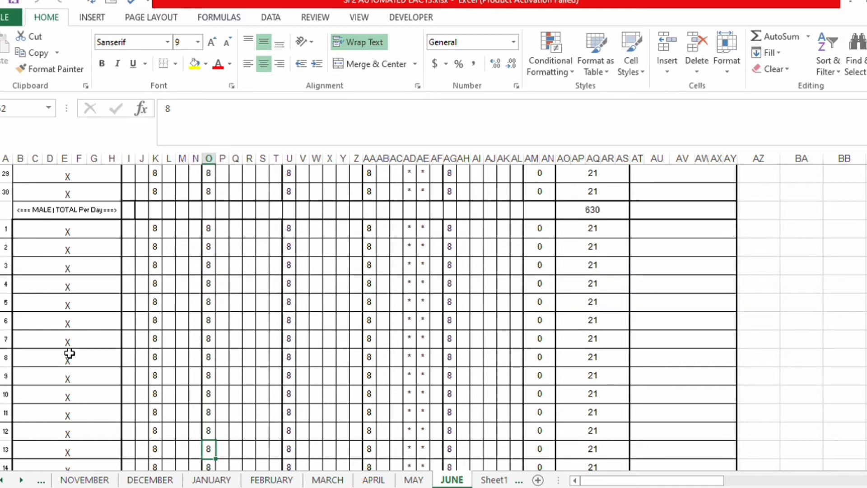
{"action": "key", "text": "Down"}
{"action": "key", "text": "Down"}
{"action": "key", "text": "Down"}
{"action": "key", "text": "Down"}
{"action": "key", "text": "Down"}
{"action": "key", "text": "Down"}
{"action": "key", "text": "Down"}
{"action": "key", "text": "Down"}
{"action": "key", "text": "Down"}
{"action": "key", "text": "Down"}
{"action": "key", "text": "Down"}
{"action": "key", "text": "Down"}
{"action": "key", "text": "Down"}
{"action": "key", "text": "Down"}
{"action": "key", "text": "Down"}
{"action": "key", "text": "Down"}
{"action": "key", "text": "Down"}
{"action": "key", "text": "Down"}
{"action": "key", "text": "Down"}
{"action": "key", "text": "Down"}
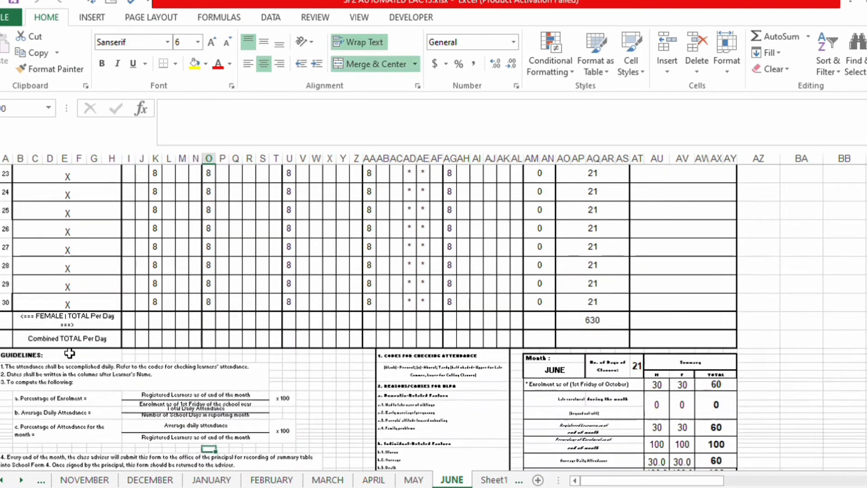
{"action": "key", "text": "Down"}
{"action": "key", "text": "Down"}
{"action": "key", "text": "Down"}
{"action": "key", "text": "Down"}
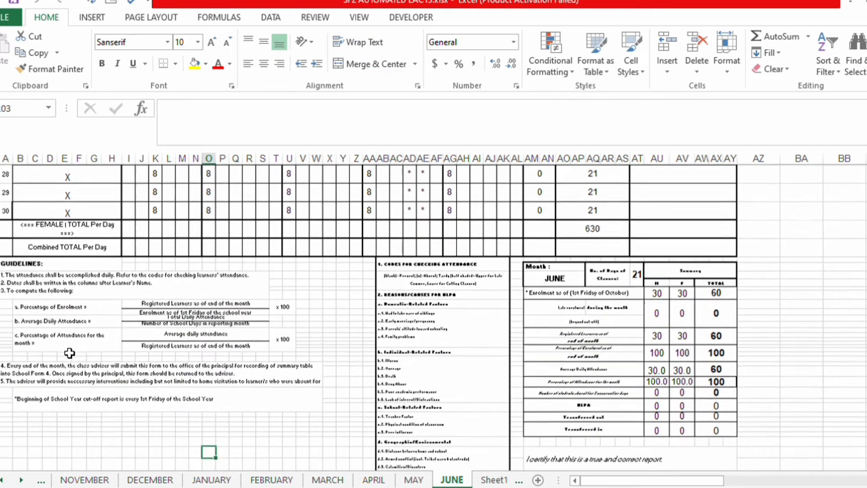
{"action": "key", "text": "Up"}
{"action": "key", "text": "Up"}
{"action": "key", "text": "Up"}
{"action": "key", "text": "Up"}
{"action": "key", "text": "Up"}
{"action": "key", "text": "Up"}
{"action": "key", "text": "Up"}
{"action": "key", "text": "Up"}
{"action": "key", "text": "Up"}
{"action": "key", "text": "Up"}
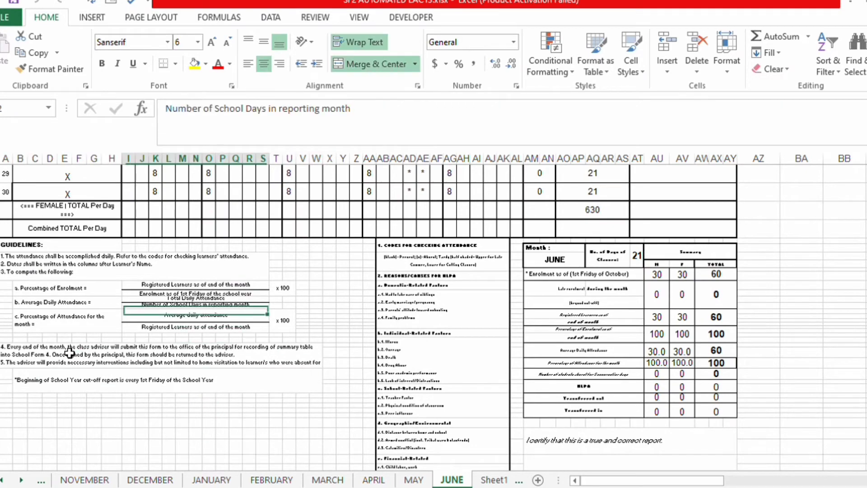
- Review column T and the learner name column down to learner 30 and the male total row
{"action": "left_click", "coordinate": [274, 270]}
{"action": "key", "text": "Up"}
{"action": "key", "text": "Up"}
{"action": "key", "text": "Up"}
{"action": "key", "text": "Up"}
{"action": "key", "text": "Up"}
{"action": "key", "text": "Up"}
{"action": "key", "text": "Up"}
{"action": "key", "text": "Up"}
{"action": "key", "text": "Up"}
{"action": "key", "text": "Up"}
{"action": "key", "text": "Up"}
{"action": "key", "text": "Up"}
{"action": "key", "text": "Up"}
{"action": "key", "text": "Up"}
{"action": "key", "text": "Up"}
{"action": "key", "text": "Up"}
{"action": "key", "text": "Up"}
{"action": "key", "text": "Up"}
{"action": "key", "text": "Up"}
{"action": "key", "text": "Up"}
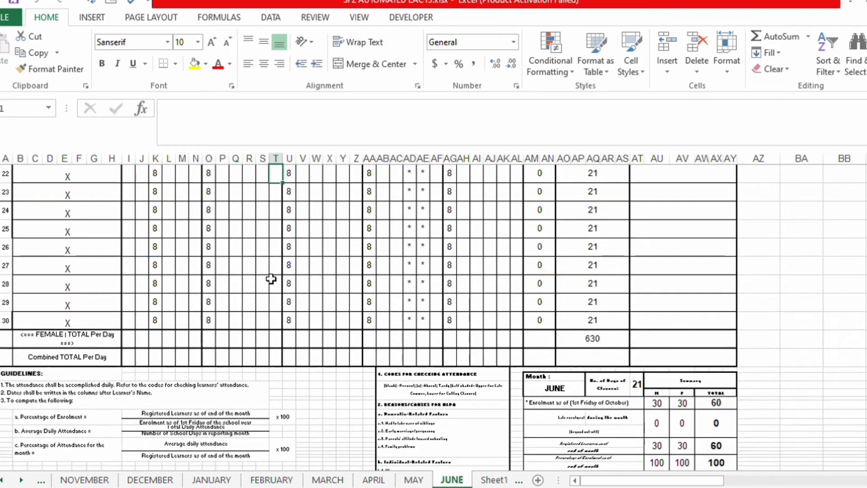
{"action": "key", "text": "Up"}
{"action": "key", "text": "Up"}
{"action": "key", "text": "Up"}
{"action": "key", "text": "Up"}
{"action": "key", "text": "Up"}
{"action": "key", "text": "Up"}
{"action": "key", "text": "Up"}
{"action": "key", "text": "Up"}
{"action": "key", "text": "Up"}
{"action": "key", "text": "Up"}
{"action": "key", "text": "Up"}
{"action": "key", "text": "Up"}
{"action": "key", "text": "Up"}
{"action": "key", "text": "Up"}
{"action": "key", "text": "Up"}
{"action": "key", "text": "Up"}
{"action": "key", "text": "Up"}
{"action": "key", "text": "Up"}
{"action": "key", "text": "Up"}
{"action": "key", "text": "Up"}
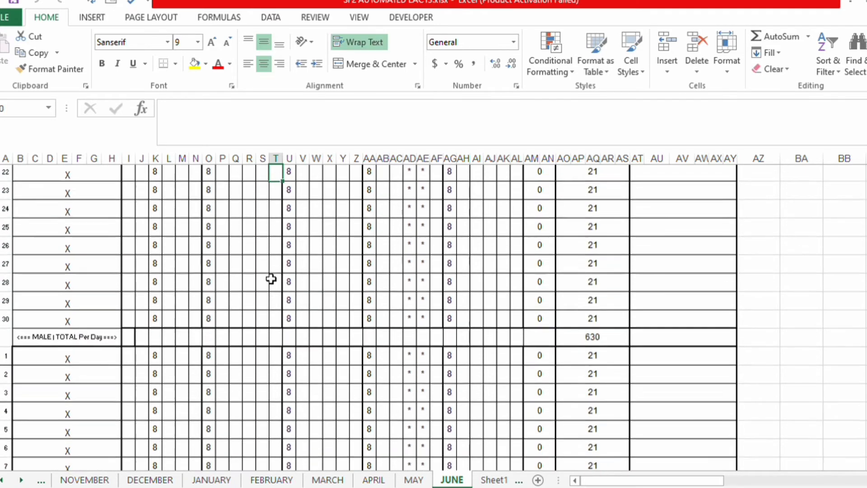
{"action": "key", "text": "Up"}
{"action": "key", "text": "Up"}
{"action": "key", "text": "Up"}
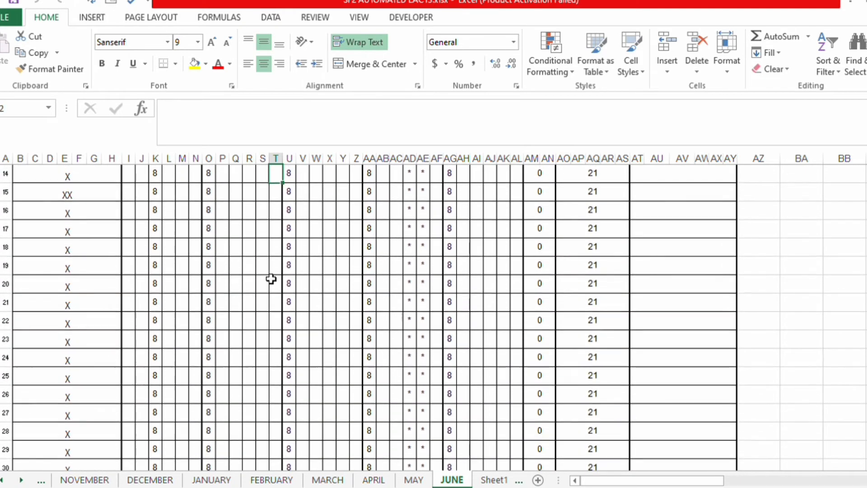
{"action": "key", "text": "Up"}
{"action": "key", "text": "Up"}
{"action": "key", "text": "Up"}
{"action": "key", "text": "Up"}
{"action": "key", "text": "Up"}
{"action": "key", "text": "Up"}
{"action": "key", "text": "Up"}
{"action": "key", "text": "Up"}
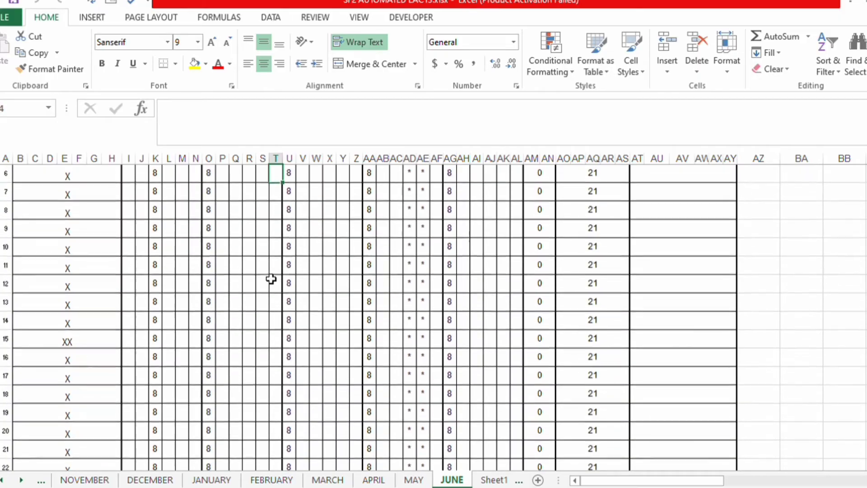
{"action": "left_click", "coordinate": [79, 248]}
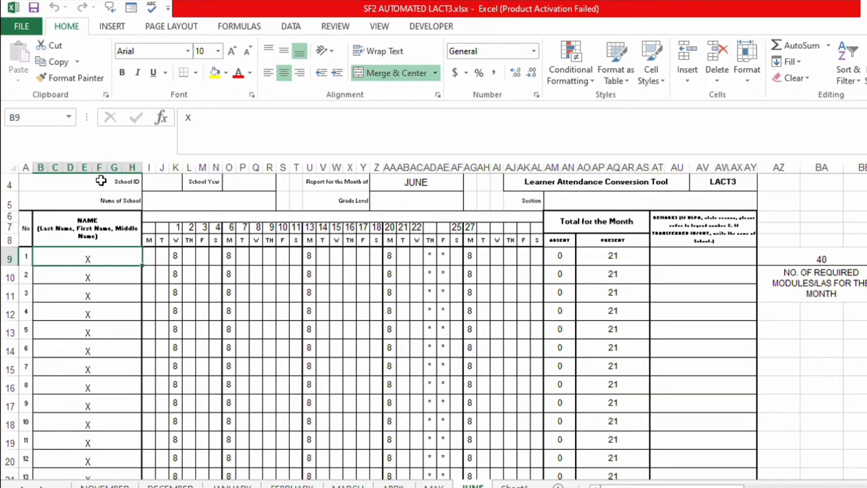
{"action": "key", "text": "Down"}
{"action": "key", "text": "Down"}
{"action": "key", "text": "Down"}
{"action": "key", "text": "Down"}
{"action": "key", "text": "Down"}
{"action": "key", "text": "Down"}
{"action": "key", "text": "Down"}
{"action": "key", "text": "Down"}
{"action": "key", "text": "Down"}
{"action": "key", "text": "Down"}
{"action": "key", "text": "Down"}
{"action": "key", "text": "Down"}
{"action": "key", "text": "Down"}
{"action": "key", "text": "Down"}
{"action": "key", "text": "Down"}
{"action": "key", "text": "Down"}
{"action": "key", "text": "Down"}
{"action": "key", "text": "Down"}
{"action": "key", "text": "Down"}
{"action": "key", "text": "Down"}
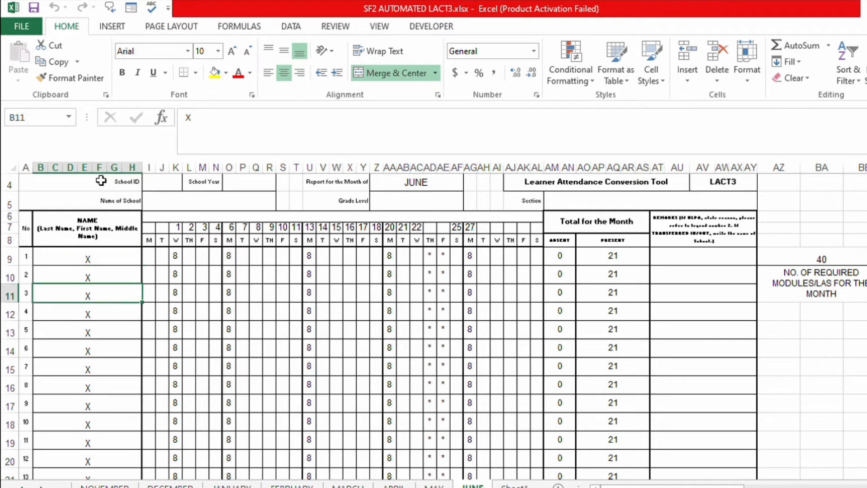
{"action": "key", "text": "Down"}
{"action": "key", "text": "Down"}
{"action": "key", "text": "Down"}
{"action": "key", "text": "Down"}
{"action": "key", "text": "Down"}
{"action": "key", "text": "Down"}
{"action": "key", "text": "Down"}
{"action": "key", "text": "Down"}
{"action": "key", "text": "Down"}
{"action": "key", "text": "Down"}
{"action": "key", "text": "Down"}
{"action": "key", "text": "Down"}
{"action": "key", "text": "Down"}
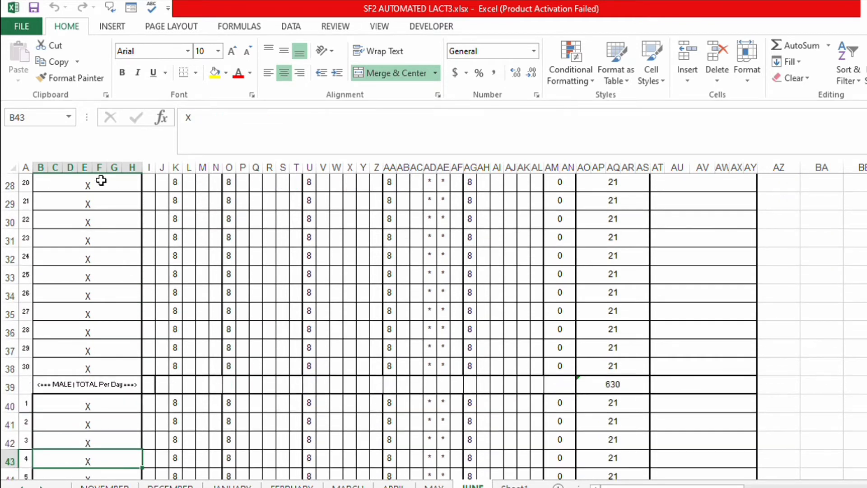
{"action": "key", "text": "Up"}
{"action": "key", "text": "Up"}
{"action": "key", "text": "Up"}
{"action": "key", "text": "Up"}
{"action": "key", "text": "Up"}
{"action": "key", "text": "Up"}
{"action": "key", "text": "Up"}
{"action": "key", "text": "Up"}
{"action": "key", "text": "Up"}
{"action": "key", "text": "Up"}
{"action": "key", "text": "Up"}
{"action": "key", "text": "Up"}
{"action": "key", "text": "Up"}
{"action": "key", "text": "Up"}
{"action": "key", "text": "Up"}
{"action": "key", "text": "Up"}
{"action": "key", "text": "Up"}
{"action": "key", "text": "Up"}
{"action": "key", "text": "Up"}
{"action": "key", "text": "Up"}
{"action": "key", "text": "Up"}
{"action": "key", "text": "Up"}
{"action": "key", "text": "Up"}
{"action": "key", "text": "Up"}
{"action": "key", "text": "Up"}
{"action": "key", "text": "Up"}
{"action": "key", "text": "Up"}
{"action": "key", "text": "Up"}
{"action": "key", "text": "Up"}
{"action": "key", "text": "Up"}
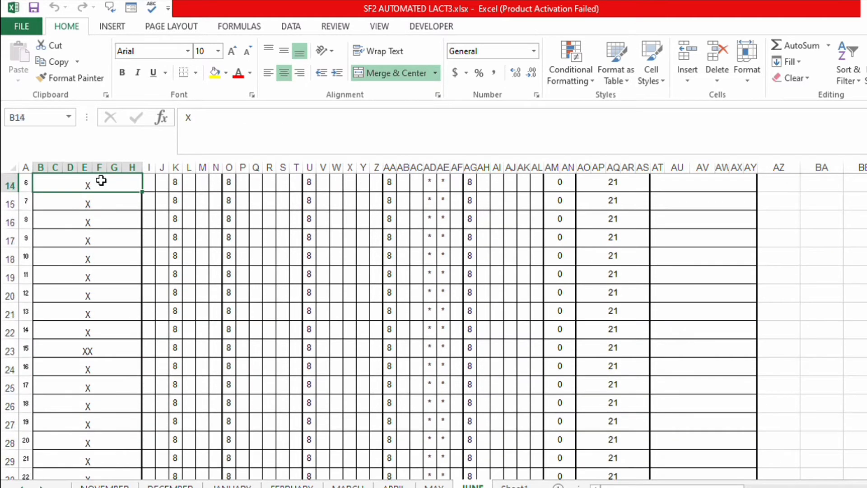
{"action": "key", "text": "Up"}
{"action": "key", "text": "Up"}
{"action": "key", "text": "Up"}
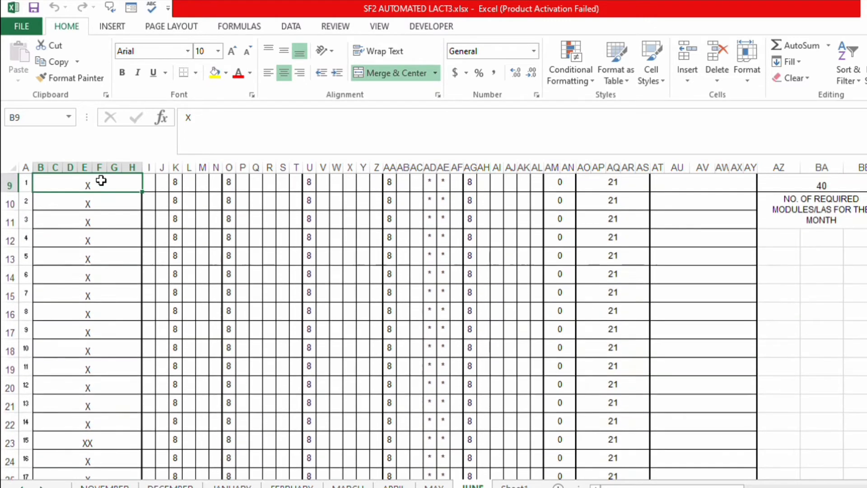
{"action": "key", "text": "Down"}
{"action": "key", "text": "Down"}
{"action": "key", "text": "Down"}
{"action": "key", "text": "Down"}
{"action": "key", "text": "Down"}
{"action": "key", "text": "Down"}
{"action": "key", "text": "Down"}
{"action": "key", "text": "Down"}
{"action": "key", "text": "Down"}
{"action": "key", "text": "Down"}
{"action": "key", "text": "Down"}
{"action": "key", "text": "Down"}
{"action": "key", "text": "Down"}
{"action": "key", "text": "Down"}
{"action": "key", "text": "Down"}
{"action": "key", "text": "Down"}
{"action": "key", "text": "Down"}
{"action": "key", "text": "Down"}
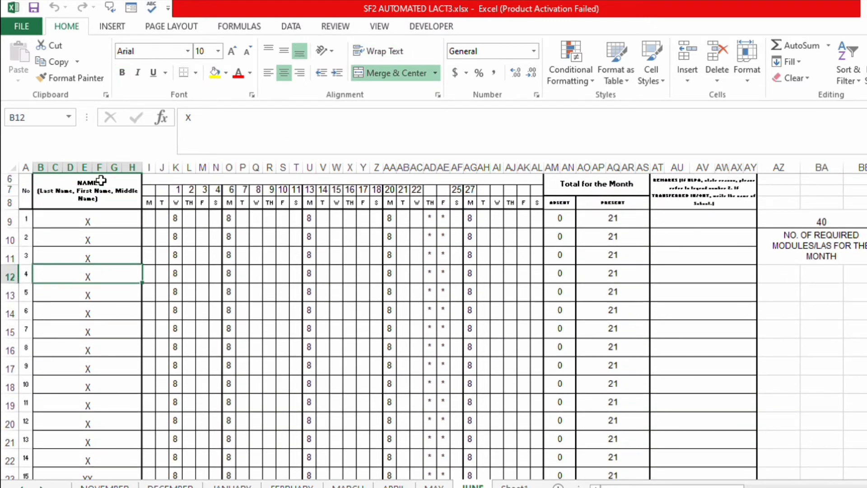
{"action": "key", "text": "Down"}
{"action": "key", "text": "Down"}
{"action": "key", "text": "Down"}
{"action": "key", "text": "Down"}
{"action": "key", "text": "Down"}
{"action": "key", "text": "Down"}
{"action": "key", "text": "Down"}
{"action": "key", "text": "Down"}
{"action": "key", "text": "Down"}
{"action": "key", "text": "Down"}
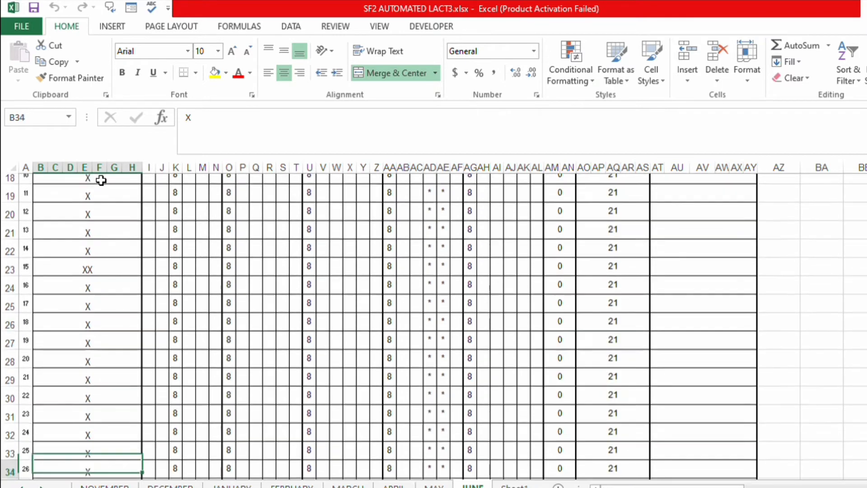
{"action": "key", "text": "Down"}
{"action": "key", "text": "Down"}
{"action": "key", "text": "Down"}
{"action": "key", "text": "Down"}
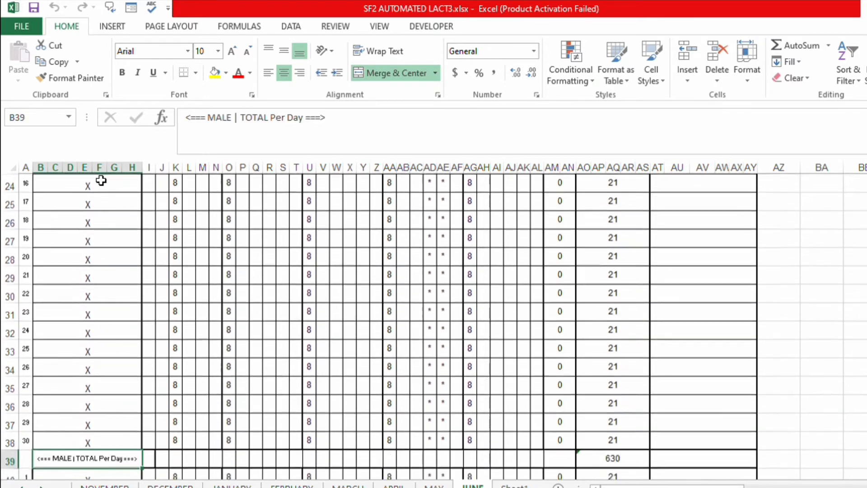
{"action": "key", "text": "Up"}
{"action": "key", "text": "Up"}
{"action": "key", "text": "Up"}
{"action": "key", "text": "Up"}
{"action": "key", "text": "Up"}
{"action": "key", "text": "Up"}
{"action": "key", "text": "Up"}
{"action": "key", "text": "Up"}
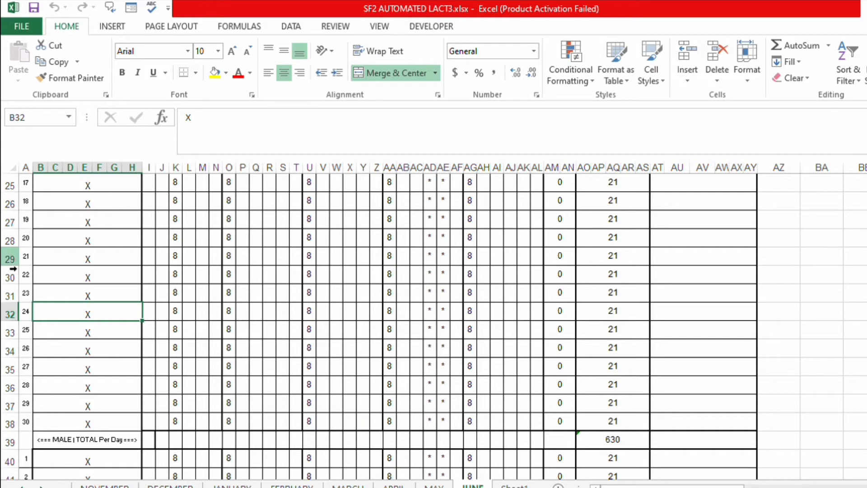
- Delete sheet rows 29–38 (male learners 21–30), leaving the MALE total at 420
{"action": "left_click", "coordinate": [15, 267]}
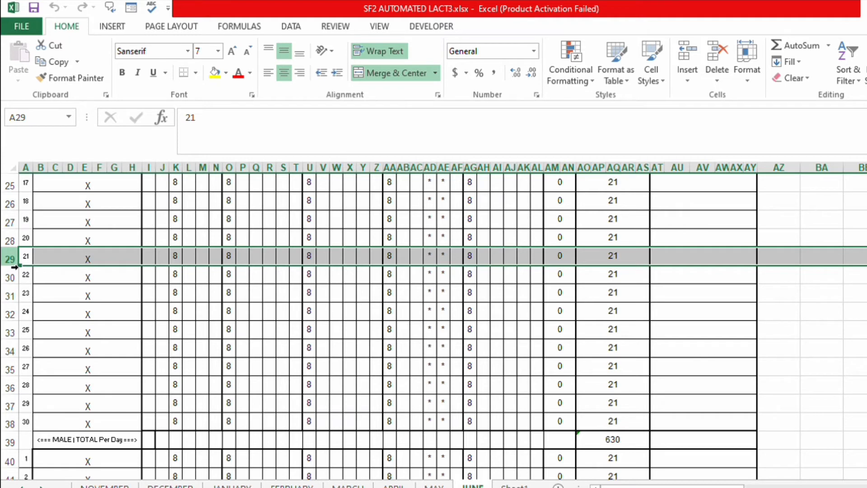
{"action": "key", "text": "shift+Down"}
{"action": "key", "text": "shift+Down"}
{"action": "key", "text": "shift+Down"}
{"action": "key", "text": "shift+Down"}
{"action": "key", "text": "shift+Down"}
{"action": "key", "text": "shift+Down"}
{"action": "key", "text": "shift+Down"}
{"action": "key", "text": "shift+Down"}
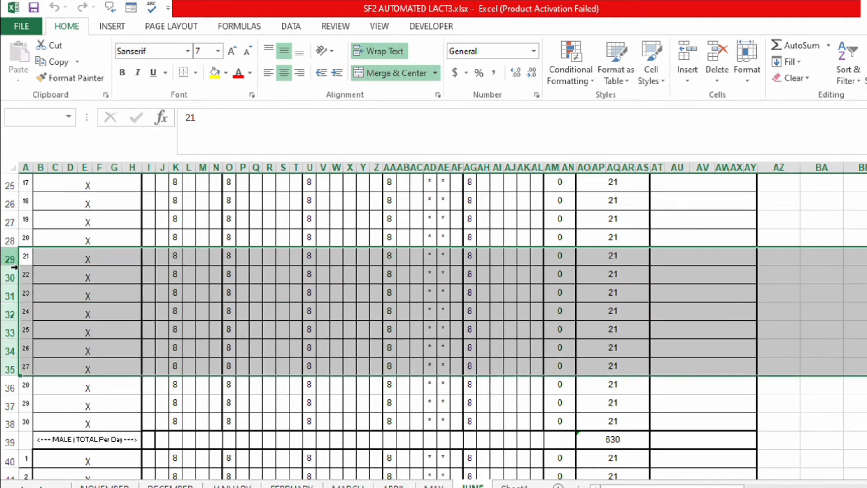
{"action": "key", "text": "shift+Down"}
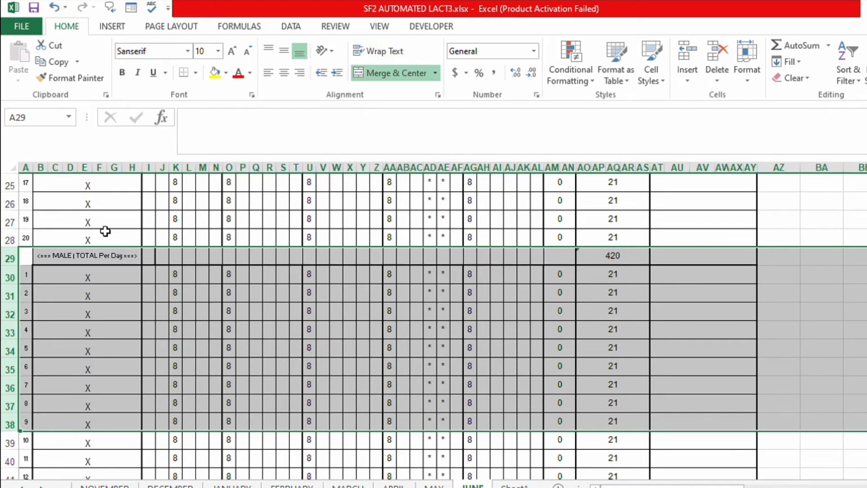
{"action": "left_click", "coordinate": [94, 222]}
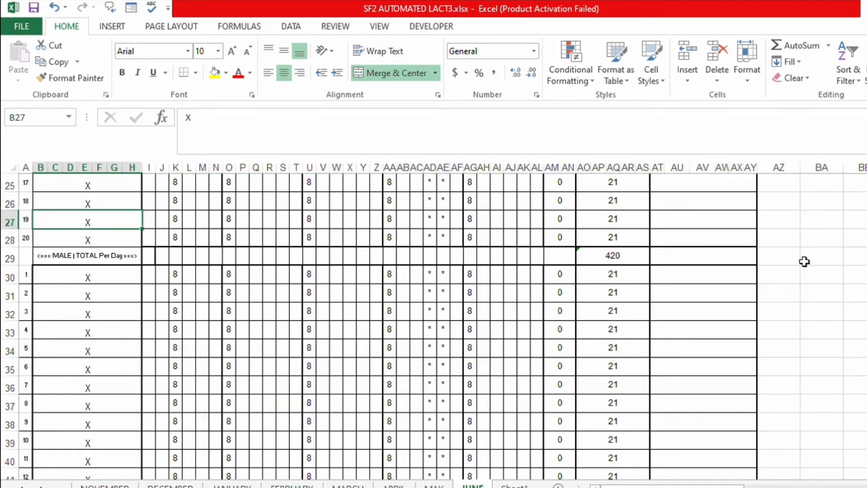
- Scroll to check the summary table below the learner rows
{"action": "scroll", "coordinate": [434, 325], "scroll_direction": "down", "scroll_amount": 19}
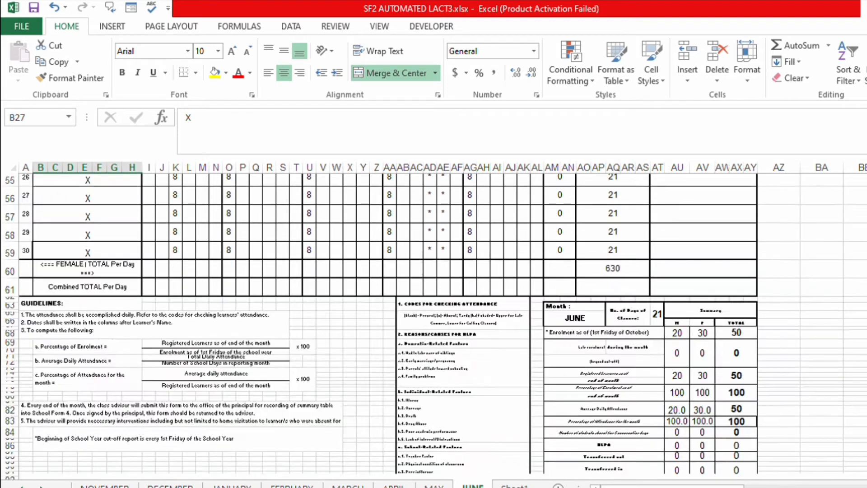
{"action": "scroll", "coordinate": [433, 325], "scroll_direction": "up", "scroll_amount": 5}
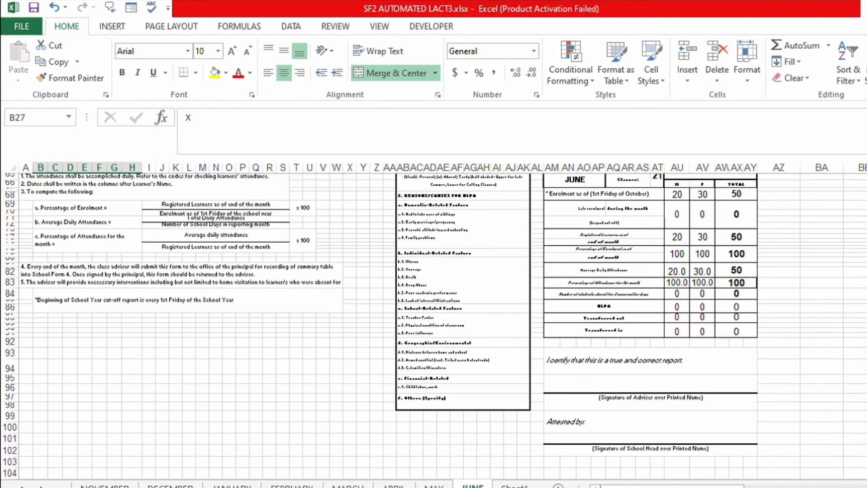
{"action": "scroll", "coordinate": [433, 325], "scroll_direction": "up", "scroll_amount": 2}
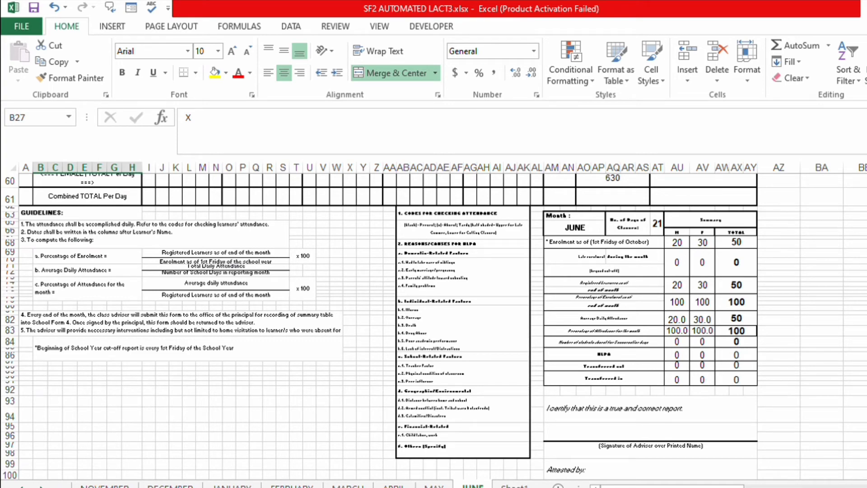
{"action": "scroll", "coordinate": [434, 325], "scroll_direction": "up", "scroll_amount": 17}
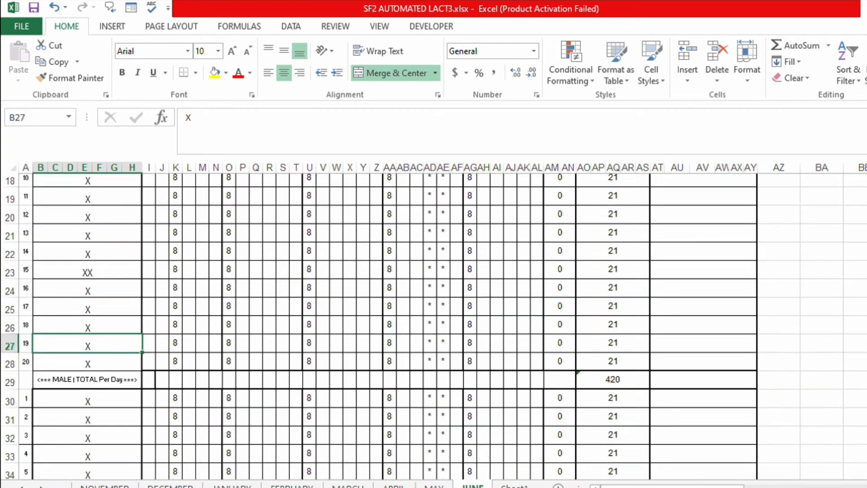
{"action": "scroll", "coordinate": [433, 325], "scroll_direction": "down", "scroll_amount": 4}
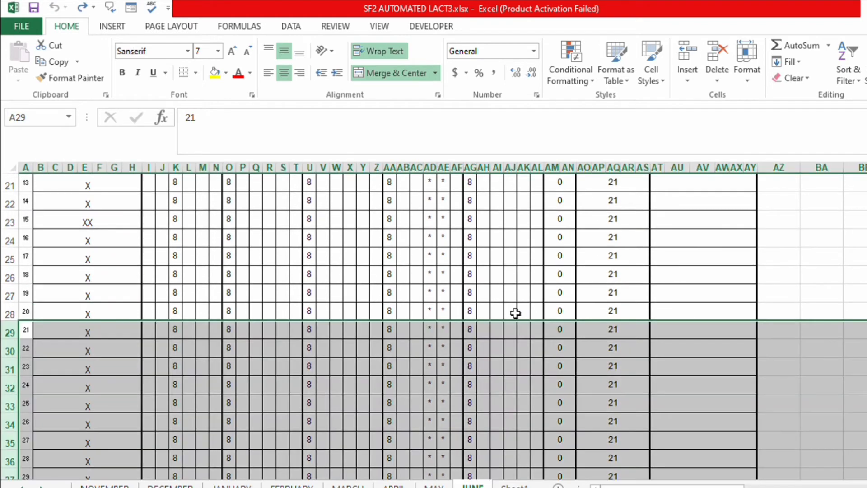
- Check the restored rows, stepping through female learners to learner 28 and the FEMALE total of 630
{"action": "left_click", "coordinate": [163, 308]}
{"action": "key", "text": "Down"}
{"action": "key", "text": "Down"}
{"action": "key", "text": "Down"}
{"action": "key", "text": "Down"}
{"action": "key", "text": "Down"}
{"action": "key", "text": "Down"}
{"action": "key", "text": "Down"}
{"action": "key", "text": "Down"}
{"action": "key", "text": "Down"}
{"action": "key", "text": "Down"}
{"action": "key", "text": "Down"}
{"action": "key", "text": "Down"}
{"action": "key", "text": "Down"}
{"action": "key", "text": "Down"}
{"action": "key", "text": "Down"}
{"action": "key", "text": "Down"}
{"action": "key", "text": "Down"}
{"action": "key", "text": "Down"}
{"action": "key", "text": "Down"}
{"action": "key", "text": "Down"}
{"action": "key", "text": "Down"}
{"action": "key", "text": "Down"}
{"action": "key", "text": "Down"}
{"action": "key", "text": "Down"}
{"action": "key", "text": "Down"}
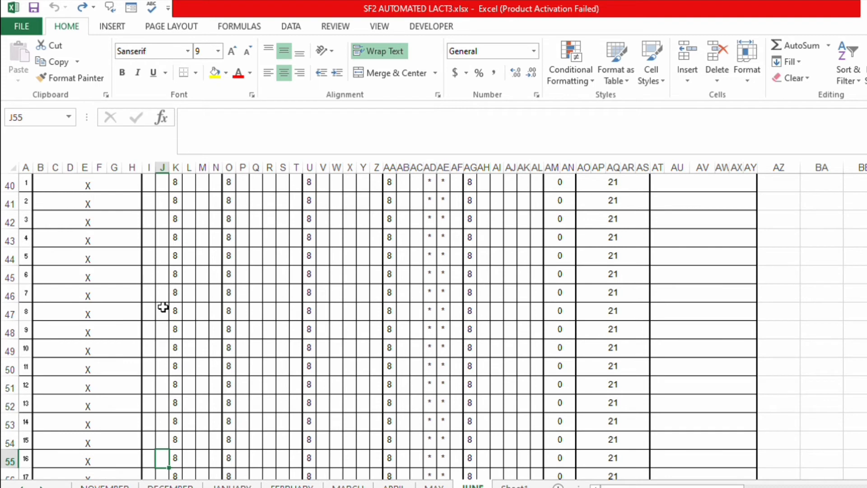
{"action": "left_click", "coordinate": [101, 183]}
{"action": "key", "text": "Down"}
{"action": "key", "text": "Down"}
{"action": "key", "text": "Down"}
{"action": "key", "text": "Down"}
{"action": "key", "text": "Down"}
{"action": "key", "text": "Down"}
{"action": "key", "text": "Down"}
{"action": "key", "text": "Down"}
{"action": "key", "text": "Down"}
{"action": "key", "text": "Down"}
{"action": "key", "text": "Down"}
{"action": "key", "text": "Down"}
{"action": "key", "text": "Down"}
{"action": "key", "text": "Down"}
{"action": "key", "text": "Down"}
{"action": "key", "text": "Down"}
{"action": "key", "text": "Down"}
{"action": "key", "text": "Down"}
{"action": "key", "text": "Down"}
{"action": "key", "text": "Down"}
{"action": "key", "text": "Down"}
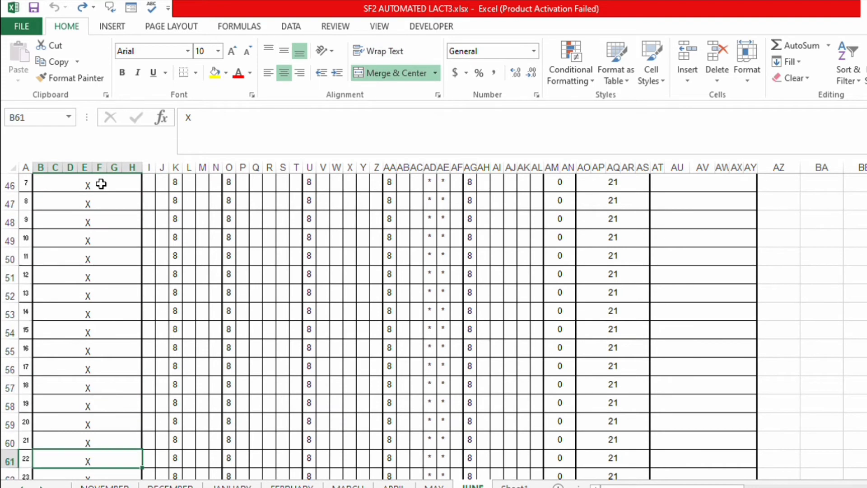
{"action": "key", "text": "Down"}
{"action": "key", "text": "Down"}
{"action": "key", "text": "Down"}
{"action": "key", "text": "Down"}
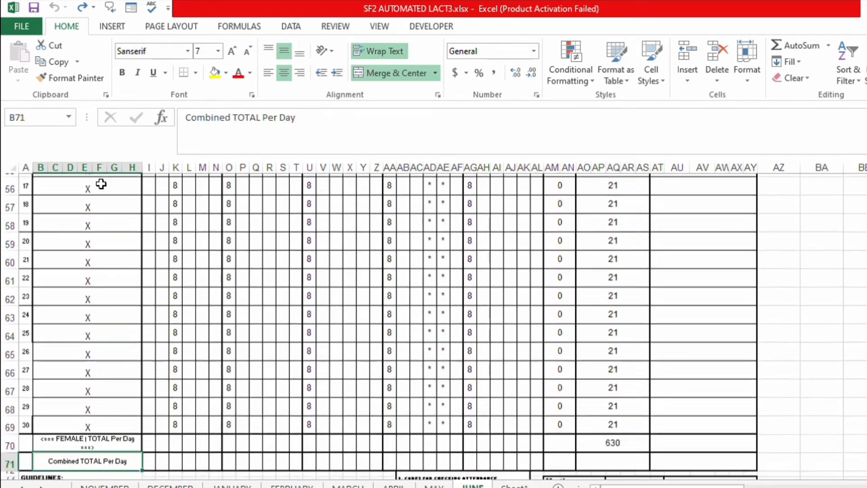
{"action": "key", "text": "Up"}
{"action": "key", "text": "Up"}
{"action": "key", "text": "Up"}
{"action": "key", "text": "Up"}
{"action": "key", "text": "Up"}
{"action": "key", "text": "Up"}
{"action": "key", "text": "Up"}
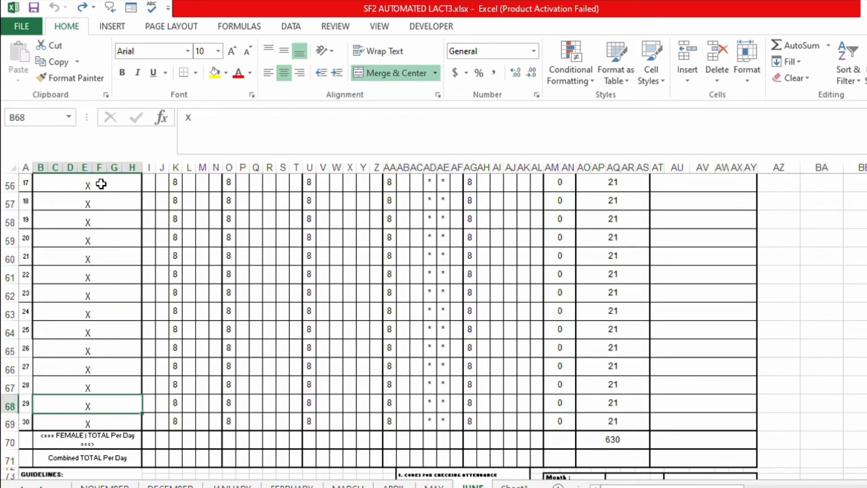
{"action": "key", "text": "Down"}
{"action": "key", "text": "Down"}
{"action": "key", "text": "Down"}
{"action": "key", "text": "Down"}
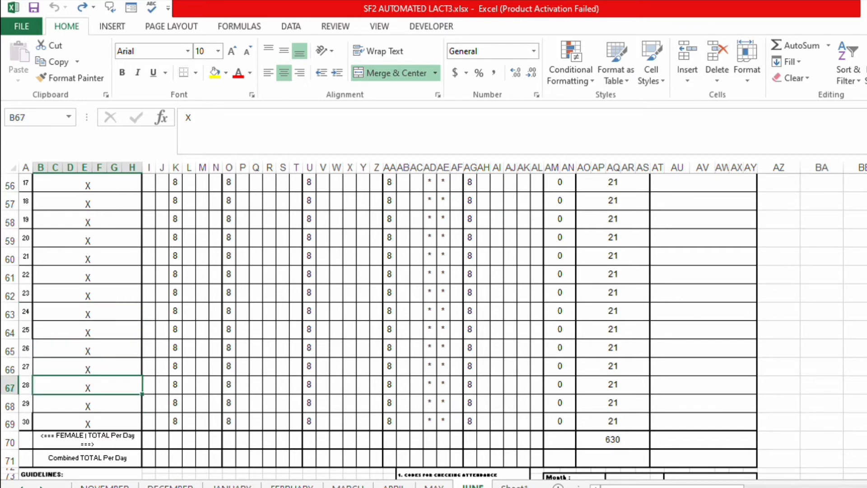
{"action": "scroll", "coordinate": [434, 326], "scroll_direction": "down", "scroll_amount": 13}
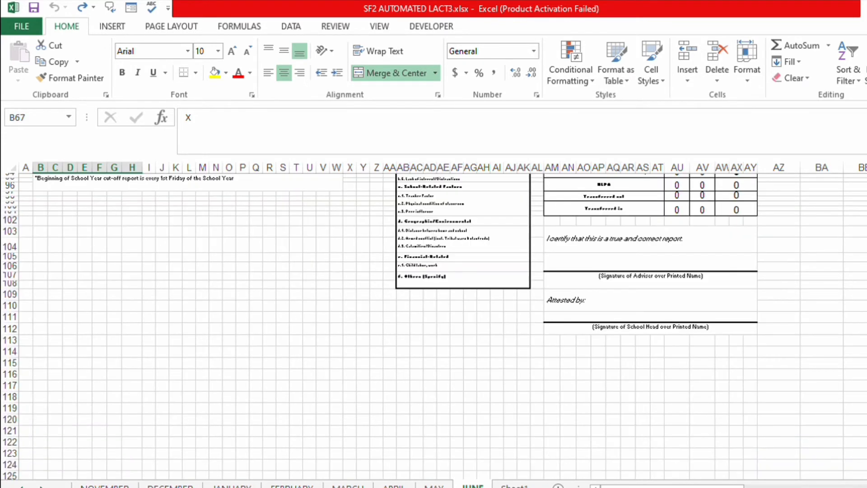
{"action": "scroll", "coordinate": [434, 325], "scroll_direction": "up", "scroll_amount": 2}
{"action": "scroll", "coordinate": [434, 325], "scroll_direction": "up", "scroll_amount": 2}
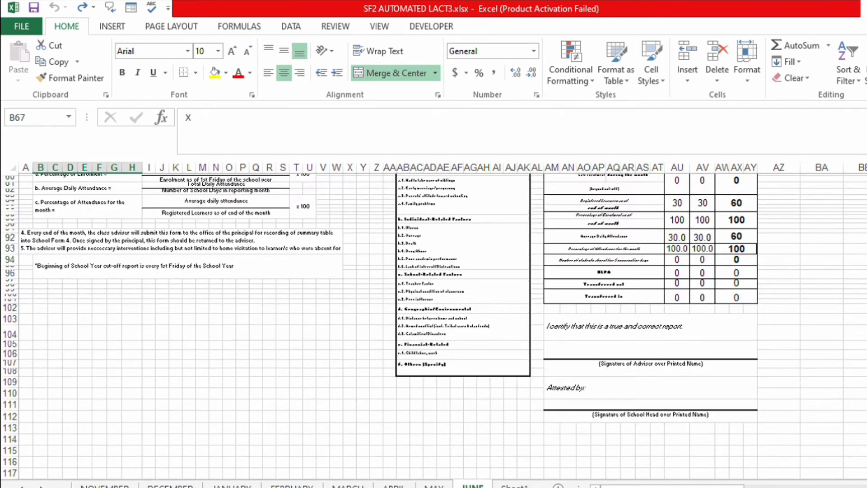
{"action": "scroll", "coordinate": [433, 325], "scroll_direction": "up", "scroll_amount": 7}
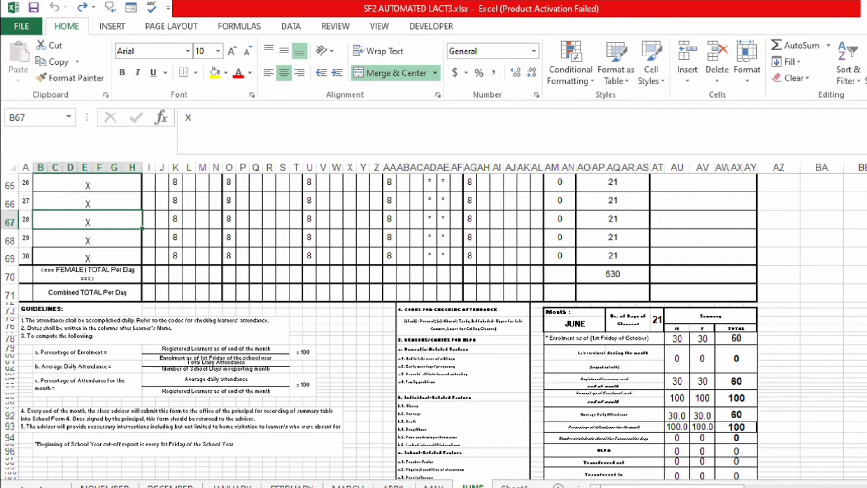
{"action": "scroll", "coordinate": [434, 325], "scroll_direction": "up", "scroll_amount": 20}
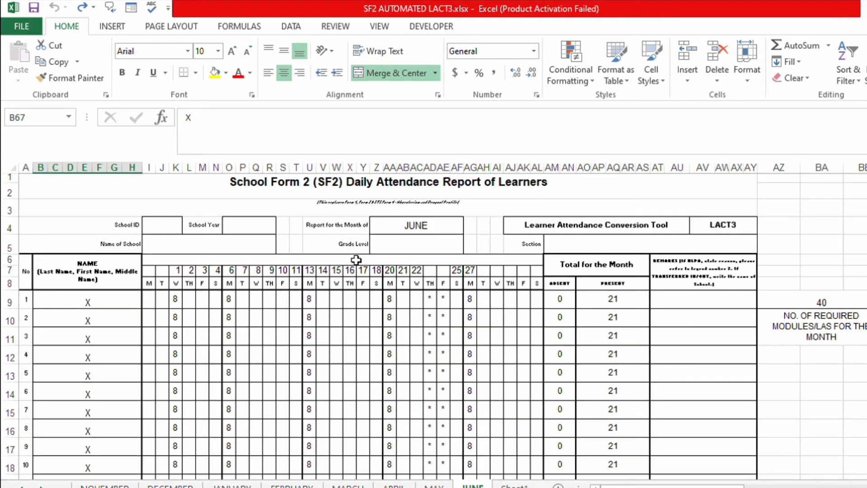
{"action": "left_click", "coordinate": [122, 302]}
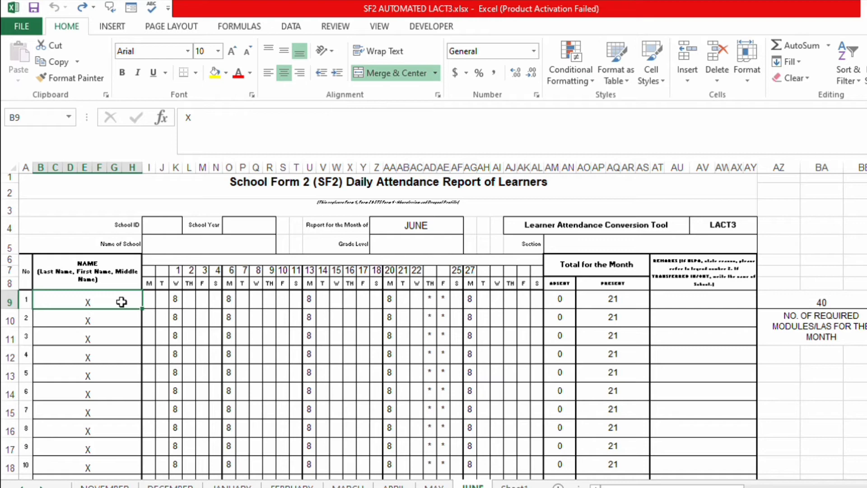
{"action": "key", "text": "Down"}
{"action": "key", "text": "Up"}
{"action": "key", "text": "Up"}
{"action": "key", "text": "Up"}
{"action": "key", "text": "Up"}
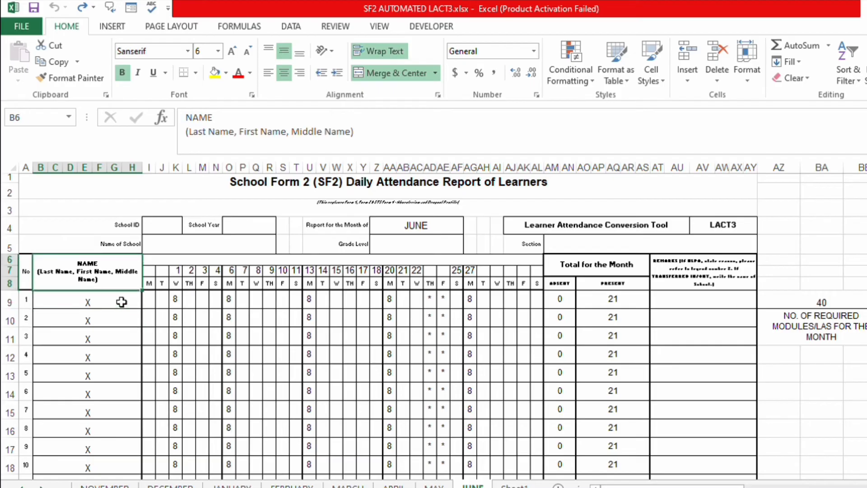
{"action": "key", "text": "Right"}
{"action": "key", "text": "Right"}
{"action": "key", "text": "Right"}
{"action": "key", "text": "Right"}
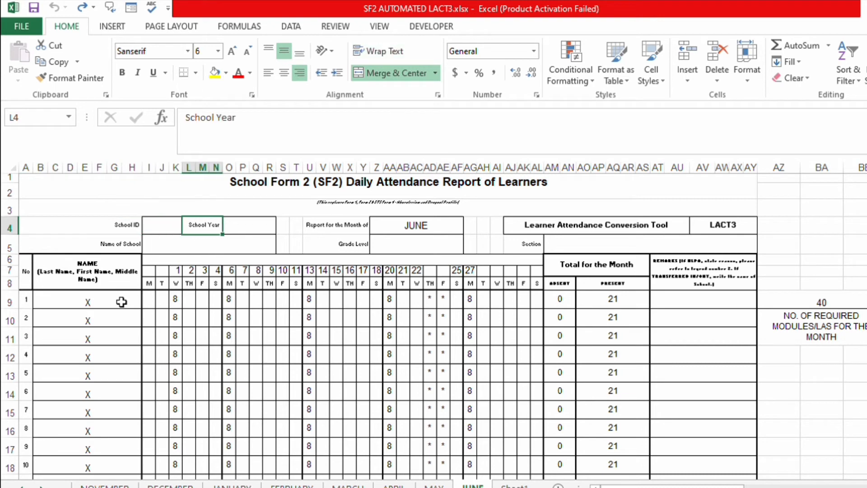
{"action": "key", "text": "Right"}
{"action": "key", "text": "Right"}
{"action": "key", "text": "Right"}
{"action": "key", "text": "Right"}
{"action": "key", "text": "Right"}
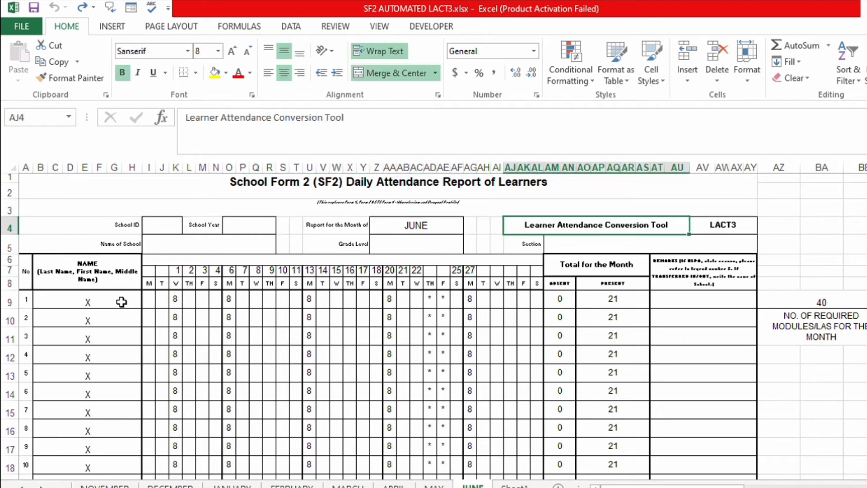
{"action": "key", "text": "Right"}
{"action": "key", "text": "Down"}
{"action": "key", "text": "Down"}
{"action": "key", "text": "Down"}
{"action": "key", "text": "Down"}
{"action": "key", "text": "Down"}
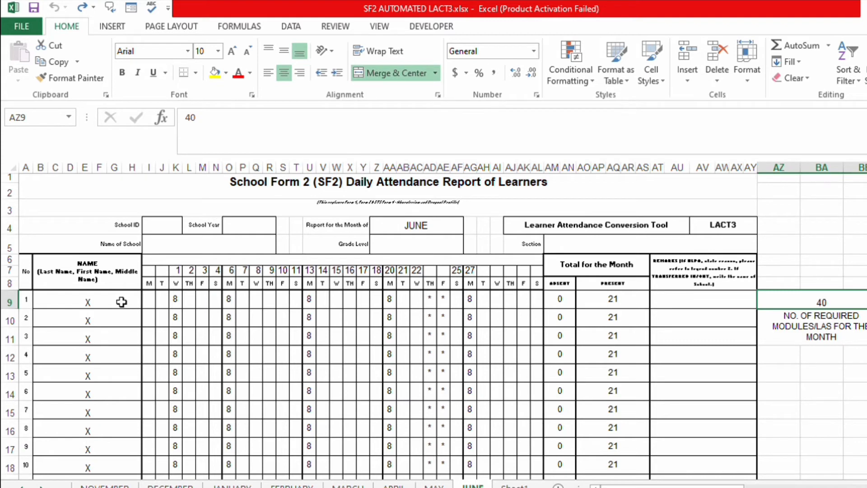
{"action": "key", "text": "Left"}
{"action": "key", "text": "Left"}
{"action": "key", "text": "Left"}
{"action": "key", "text": "Left"}
{"action": "key", "text": "Left"}
{"action": "key", "text": "Left"}
{"action": "key", "text": "Left"}
{"action": "key", "text": "Left"}
{"action": "key", "text": "Left"}
{"action": "key", "text": "Left"}
{"action": "key", "text": "Left"}
{"action": "key", "text": "Left"}
{"action": "key", "text": "Left"}
{"action": "key", "text": "Left"}
{"action": "key", "text": "Left"}
{"action": "key", "text": "Left"}
{"action": "key", "text": "Left"}
{"action": "key", "text": "Left"}
{"action": "key", "text": "Left"}
{"action": "key", "text": "Left"}
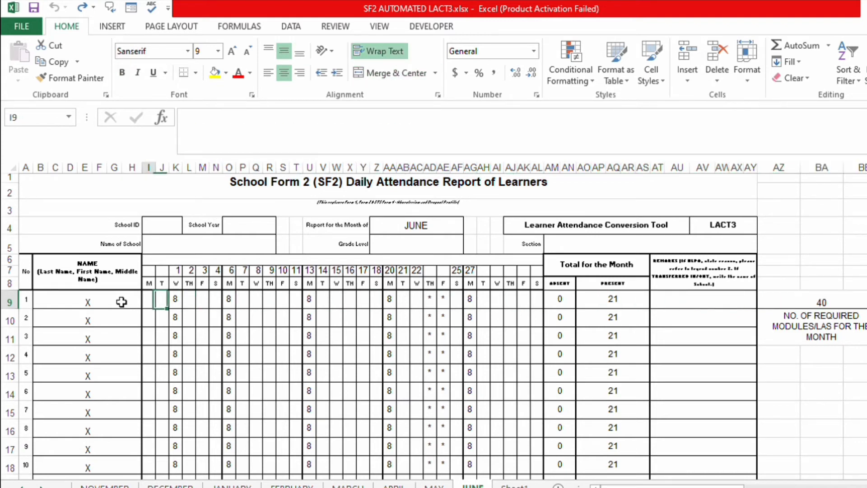
{"action": "key", "text": "Right"}
{"action": "key", "text": "Right"}
{"action": "key", "text": "Left"}
{"action": "key", "text": "Right"}
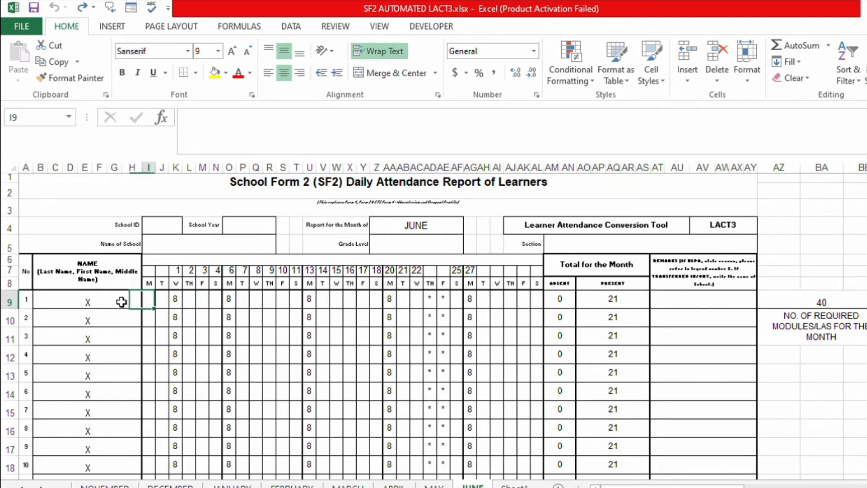
{"action": "key", "text": "Right"}
{"action": "key", "text": "Up"}
{"action": "key", "text": "Up"}
{"action": "key", "text": "Up"}
{"action": "key", "text": "Up"}
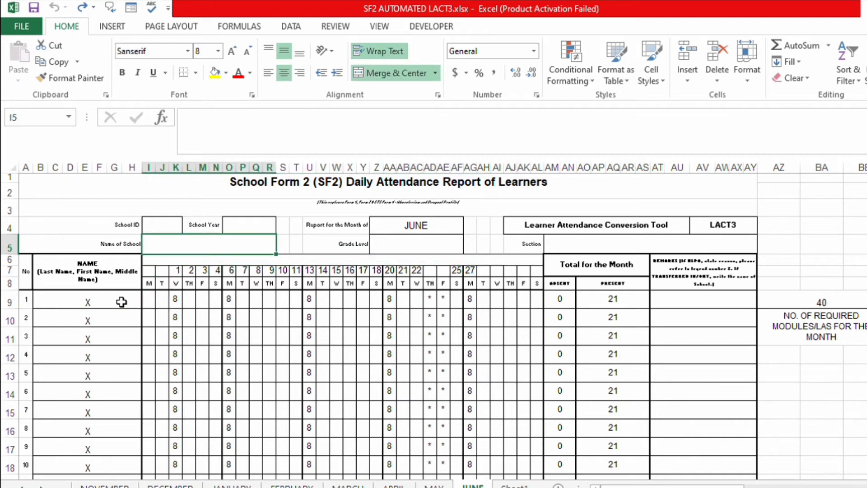
{"action": "key", "text": "Up"}
{"action": "key", "text": "Right"}
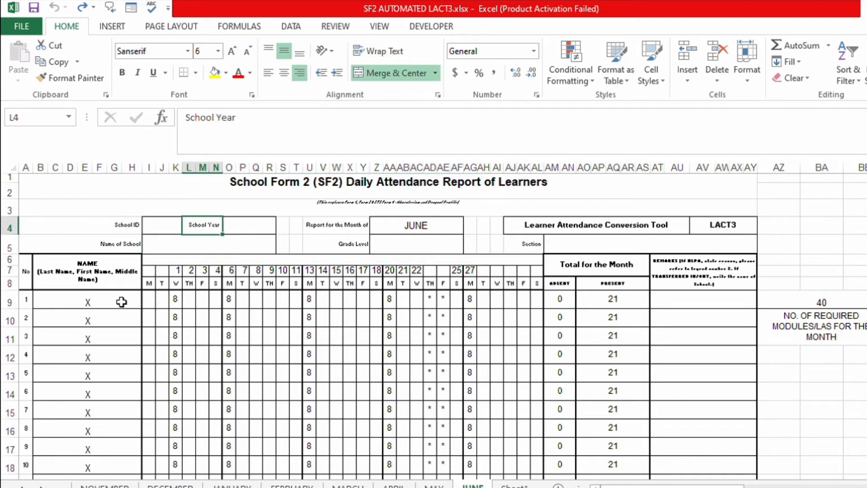
{"action": "key", "text": "Right"}
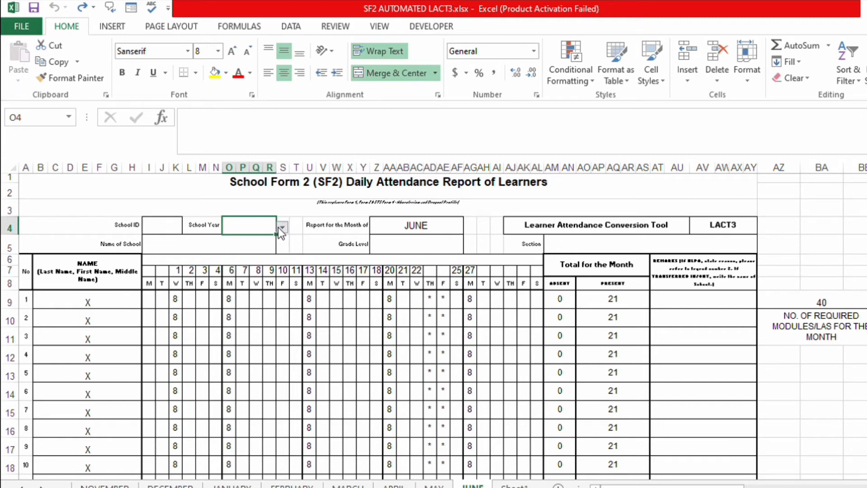
{"action": "left_click", "coordinate": [197, 249]}
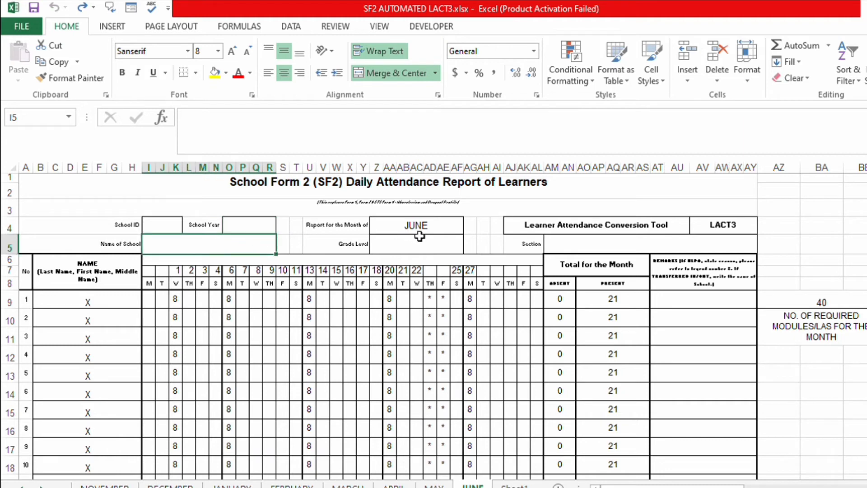
{"action": "left_click", "coordinate": [435, 244]}
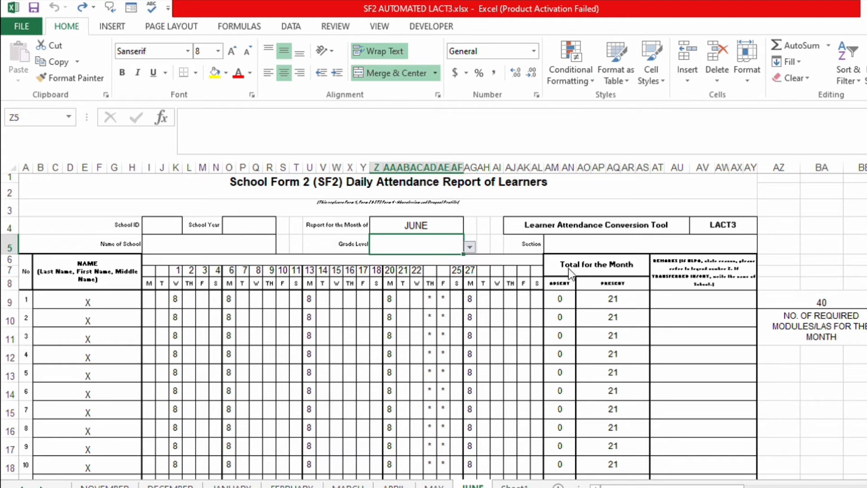
{"action": "left_click", "coordinate": [625, 239]}
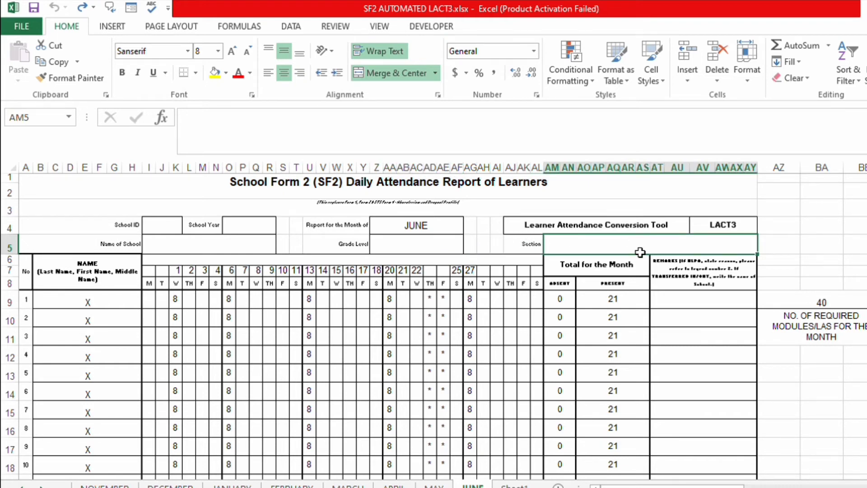
{"action": "left_click", "coordinate": [177, 301]}
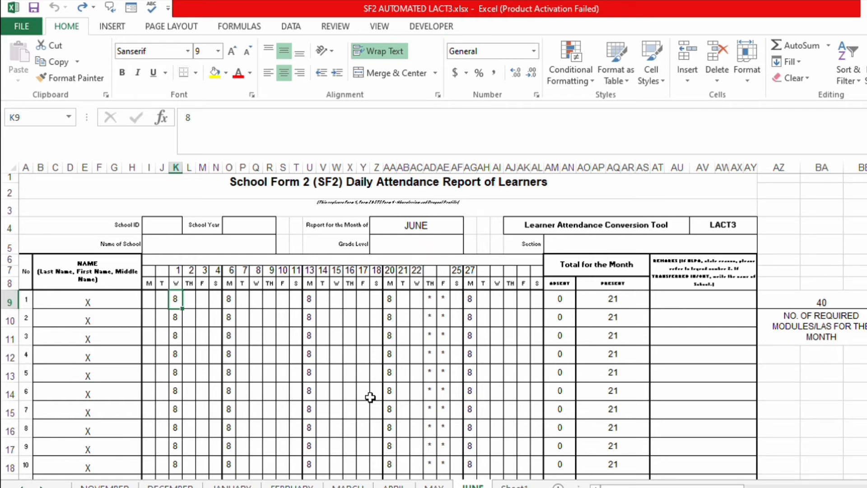
- Clear learner 1's Monday 8s on days 1, 6, 13, 20 and 27 (K9, O9, U9, AA9, AG9), producing remark NLPA
{"action": "key", "text": "Up"}
{"action": "key", "text": "Down"}
{"action": "key", "text": "Right"}
{"action": "key", "text": "Right"}
{"action": "key", "text": "Right"}
{"action": "key", "text": "Right"}
{"action": "key", "text": "Right"}
{"action": "key", "text": "Right"}
{"action": "key", "text": "Right"}
{"action": "key", "text": "Right"}
{"action": "key", "text": "Right"}
{"action": "key", "text": "Right"}
{"action": "key", "text": "Right"}
{"action": "key", "text": "Right"}
{"action": "key", "text": "Right"}
{"action": "key", "text": "Right"}
{"action": "key", "text": "Right"}
{"action": "key", "text": "Right"}
{"action": "key", "text": "Right"}
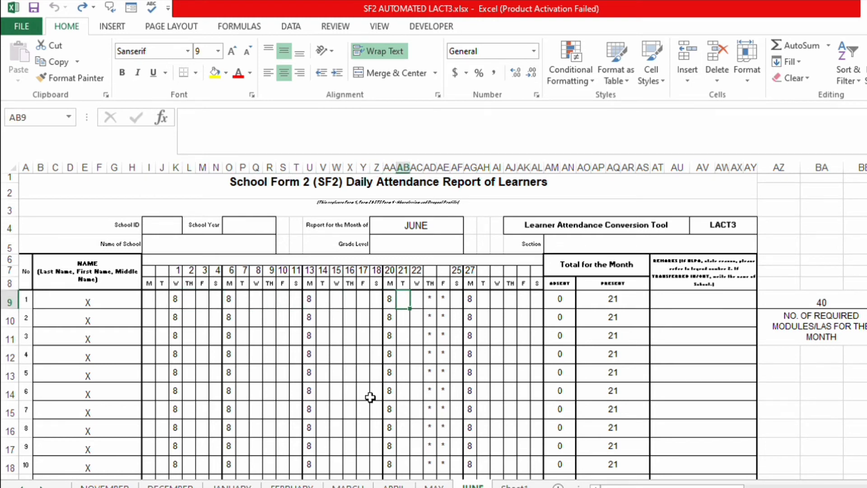
{"action": "key", "text": "Right"}
{"action": "key", "text": "Right"}
{"action": "key", "text": "Right"}
{"action": "key", "text": "Right"}
{"action": "key", "text": "Right"}
{"action": "key", "text": "Left"}
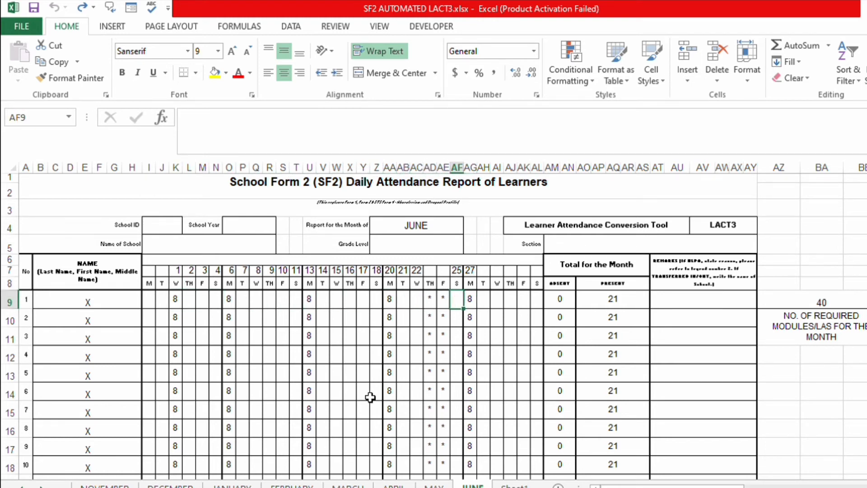
{"action": "key", "text": "Left"}
{"action": "key", "text": "Left"}
{"action": "key", "text": "Left"}
{"action": "key", "text": "Left"}
{"action": "key", "text": "Left"}
{"action": "key", "text": "Left"}
{"action": "key", "text": "Left"}
{"action": "key", "text": "Left"}
{"action": "key", "text": "Left"}
{"action": "key", "text": "Left"}
{"action": "key", "text": "Left"}
{"action": "key", "text": "Left"}
{"action": "key", "text": "Left"}
{"action": "key", "text": "Left"}
{"action": "key", "text": "Left"}
{"action": "key", "text": "Left"}
{"action": "key", "text": "Left"}
{"action": "key", "text": "Left"}
{"action": "key", "text": "Left"}
{"action": "key", "text": "Left"}
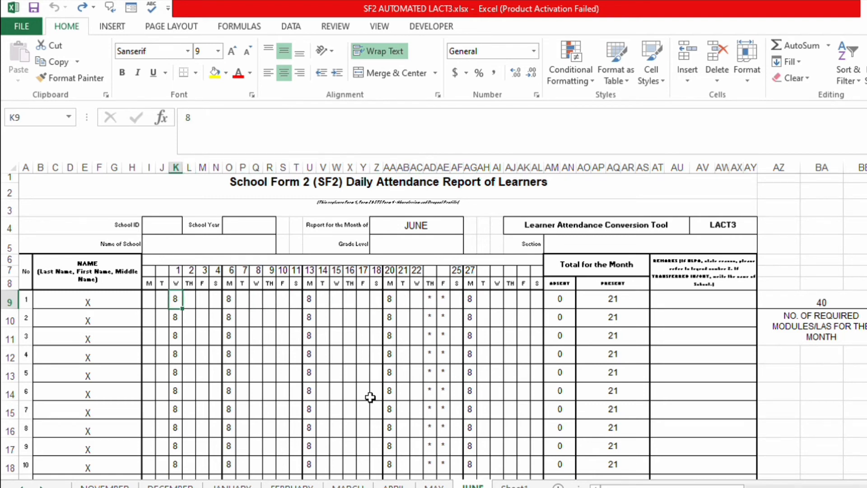
{"action": "mouse_move", "coordinate": [229, 300]}
{"action": "left_mouse_down"}
{"action": "mouse_move", "coordinate": [304, 300]}
{"action": "mouse_move", "coordinate": [227, 302]}
{"action": "left_mouse_up"}
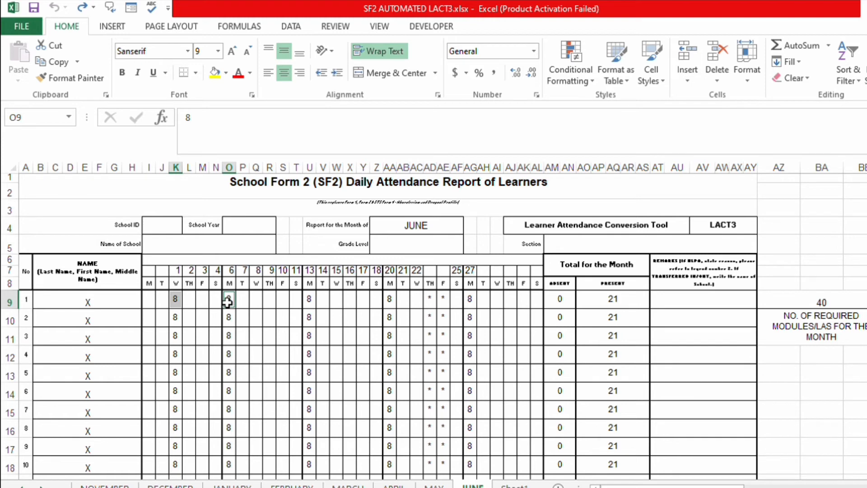
{"action": "left_click", "coordinate": [308, 300], "text": "ctrl"}
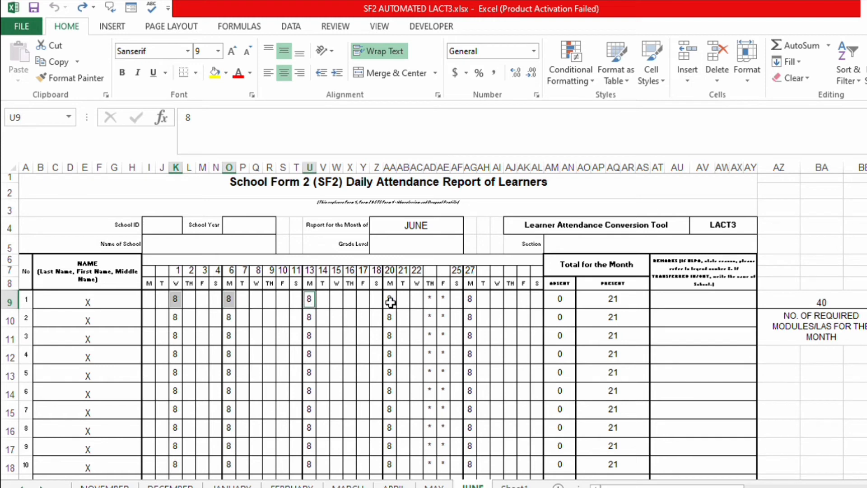
{"action": "left_click", "coordinate": [390, 302], "text": "ctrl"}
{"action": "left_click", "coordinate": [472, 301], "text": "ctrl"}
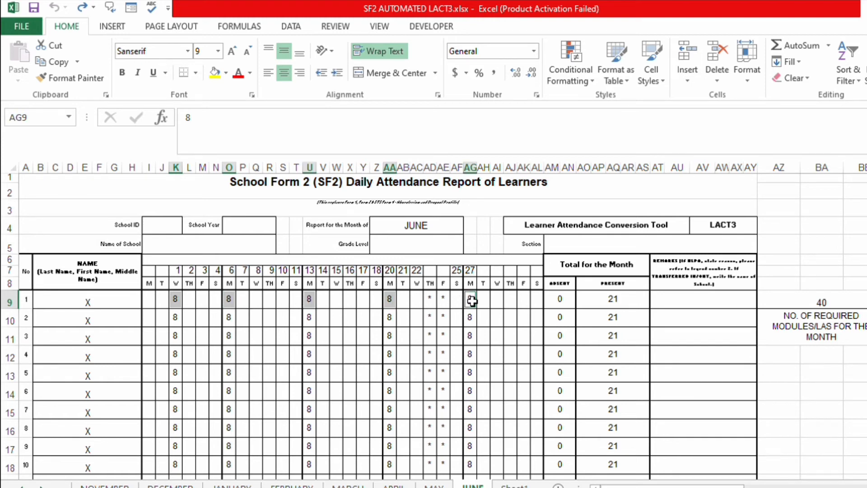
{"action": "key", "text": "Delete"}
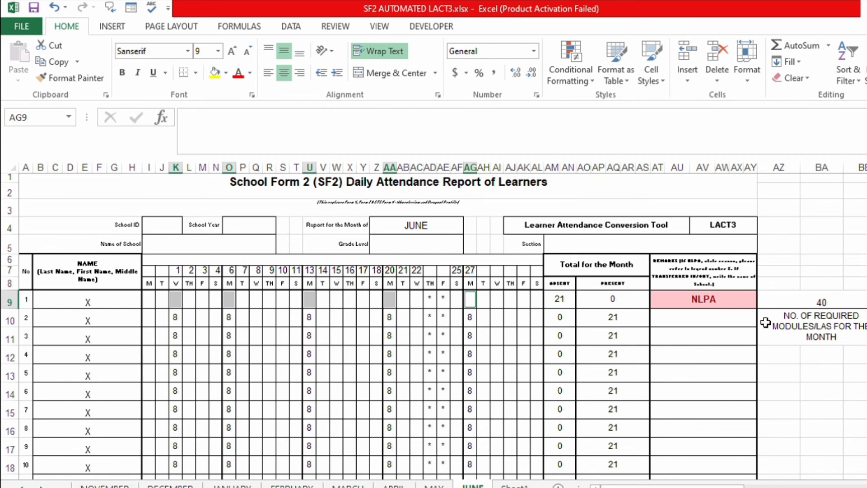
- Undo the clearing to bring back learner 1's Monday 8s, then select the required modules cell of 40
{"action": "key", "text": "ctrl+z"}
{"action": "left_click", "coordinate": [846, 304]}
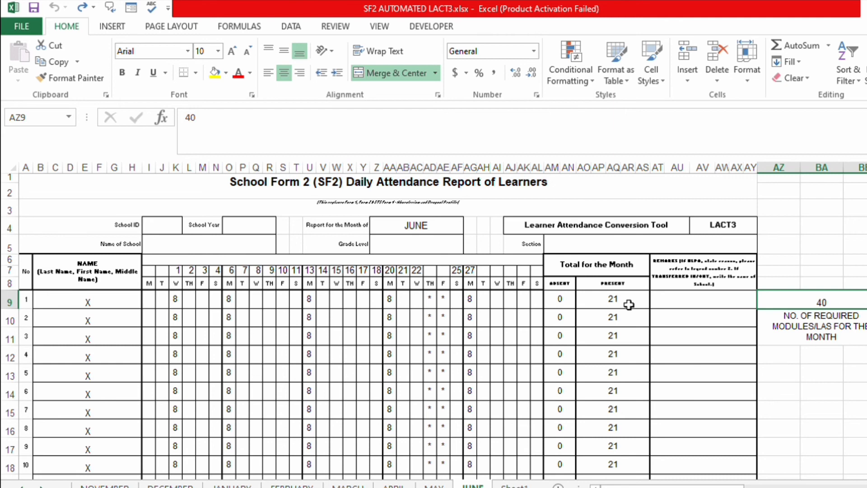
{"action": "left_click", "coordinate": [176, 300]}
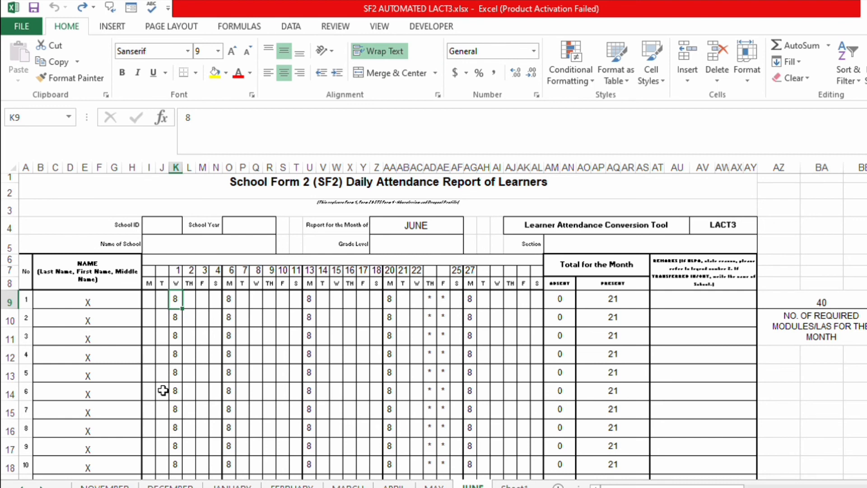
{"action": "type", "text": "7"}
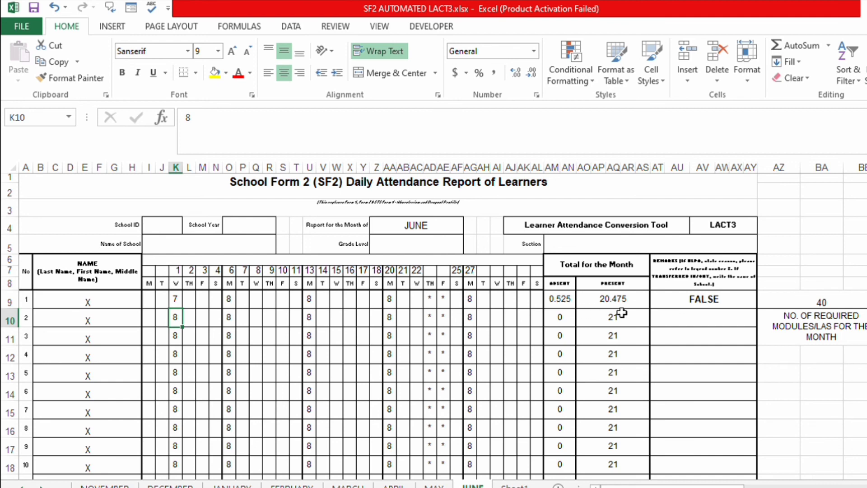
{"action": "key", "text": "ctrl+z"}
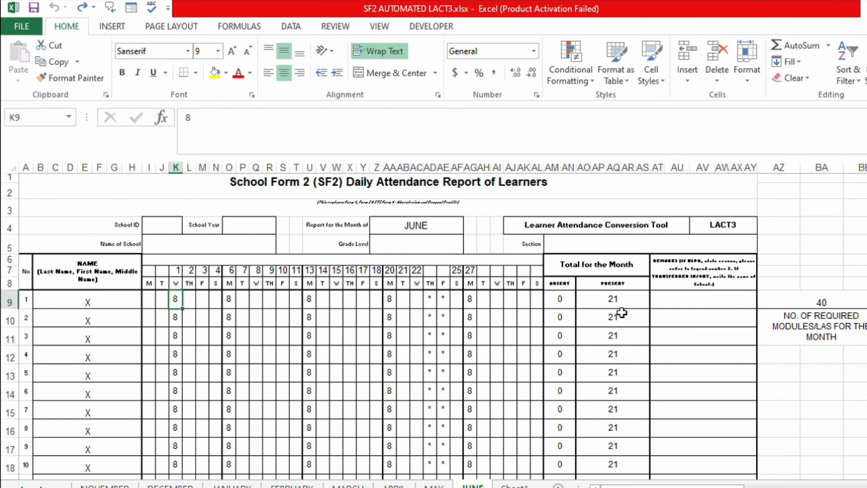
{"action": "left_click", "coordinate": [689, 356]}
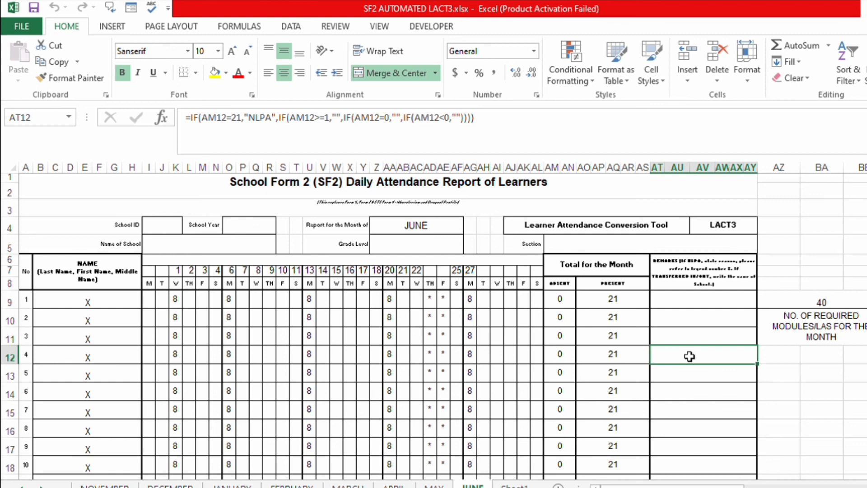
{"action": "key", "text": "Down"}
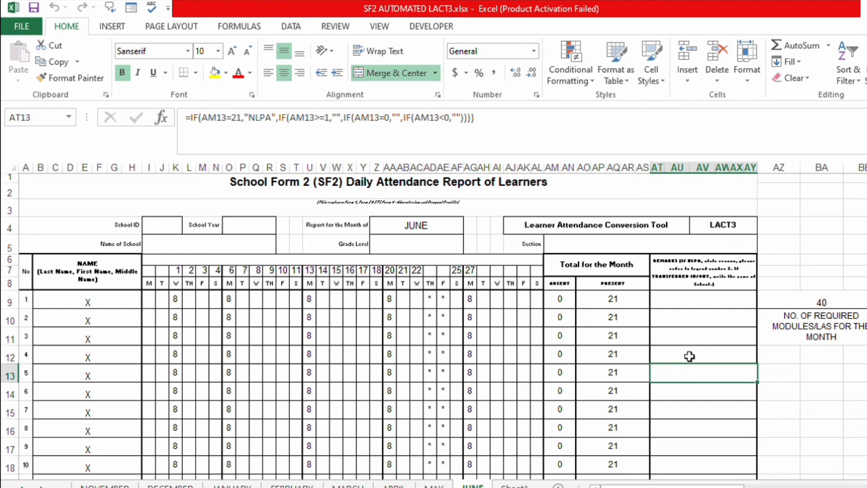